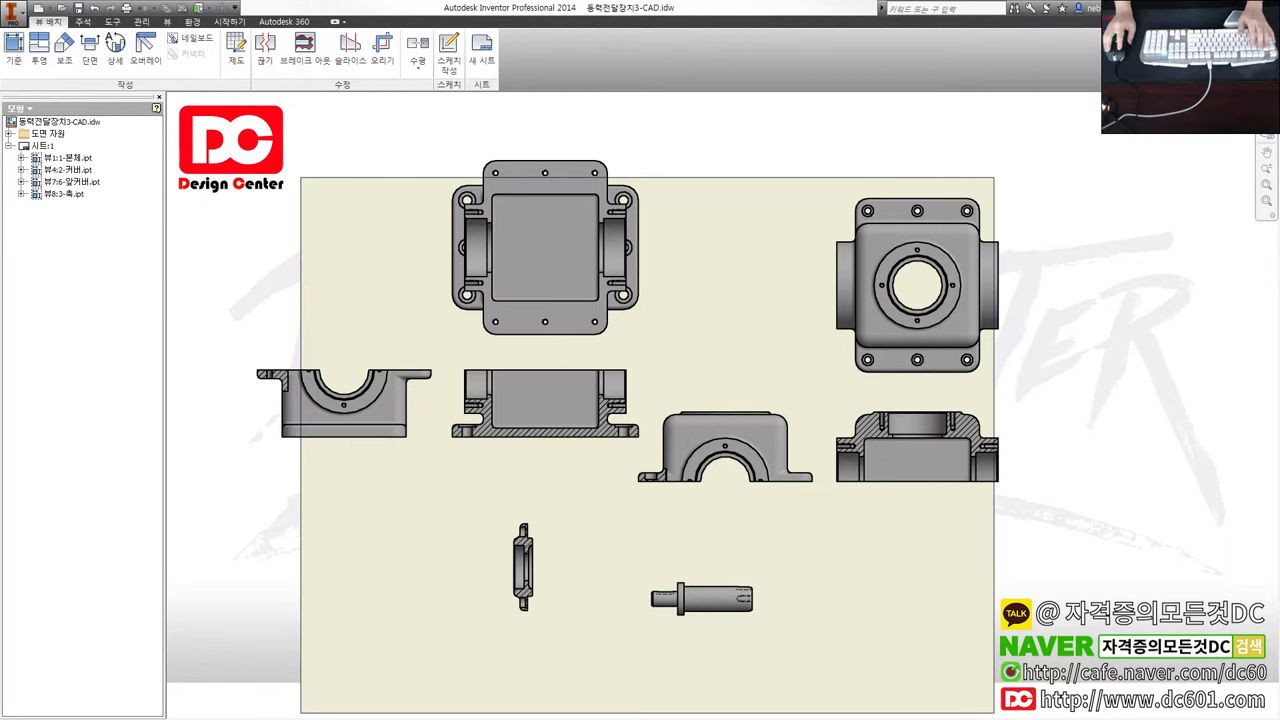
- Switch from the gearbox drawing to the web browser with a new tab
key(alt+Tab)
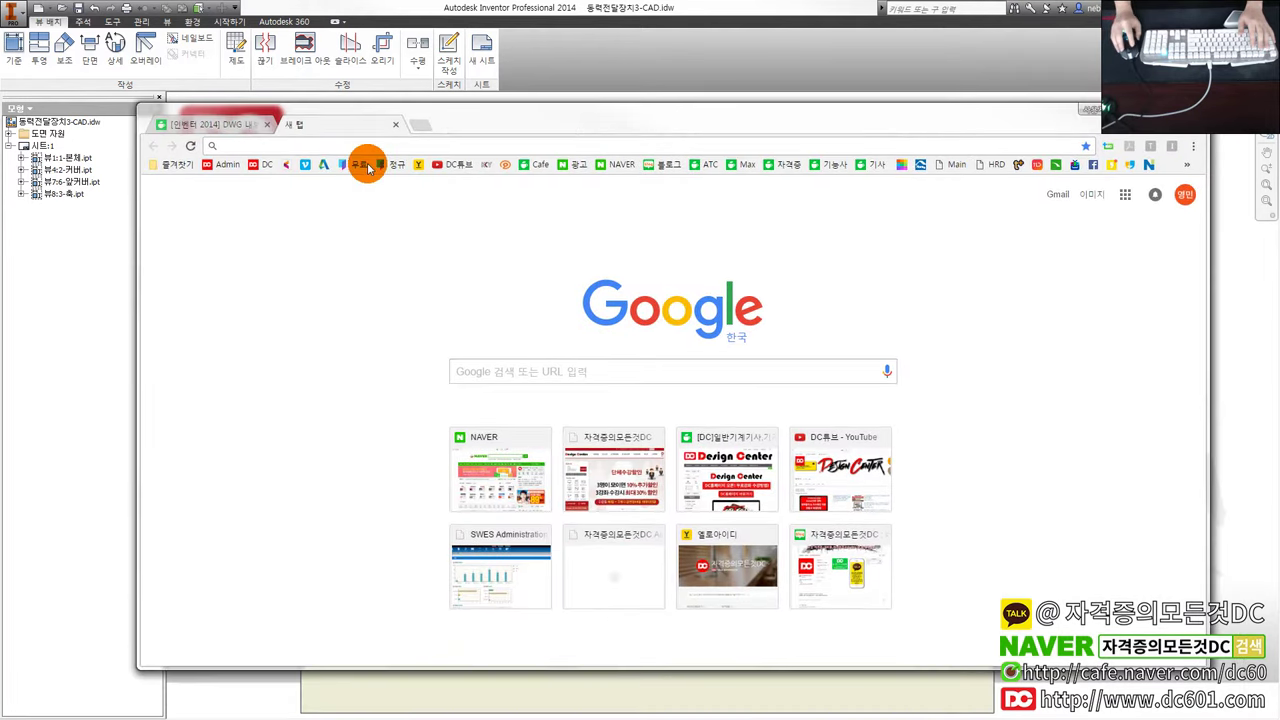
- Go to the Design Center home page and open the Autodesk program download notice
click(225, 165)
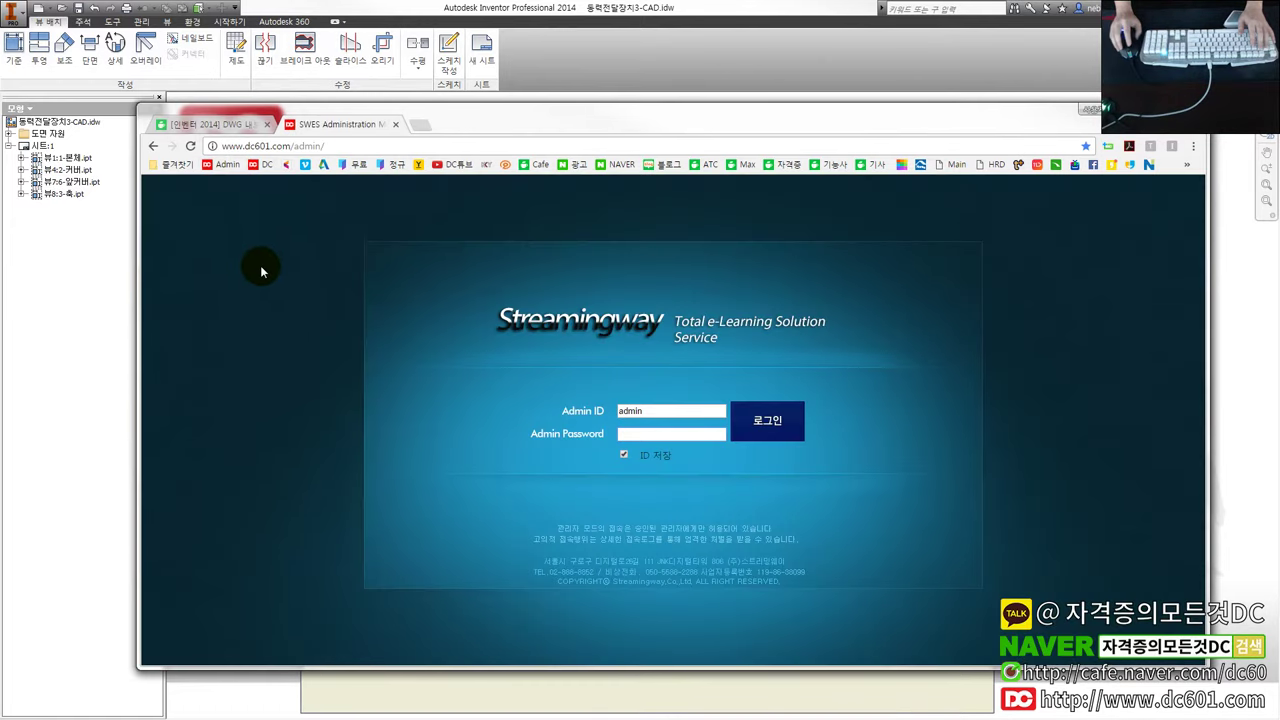
click(262, 164)
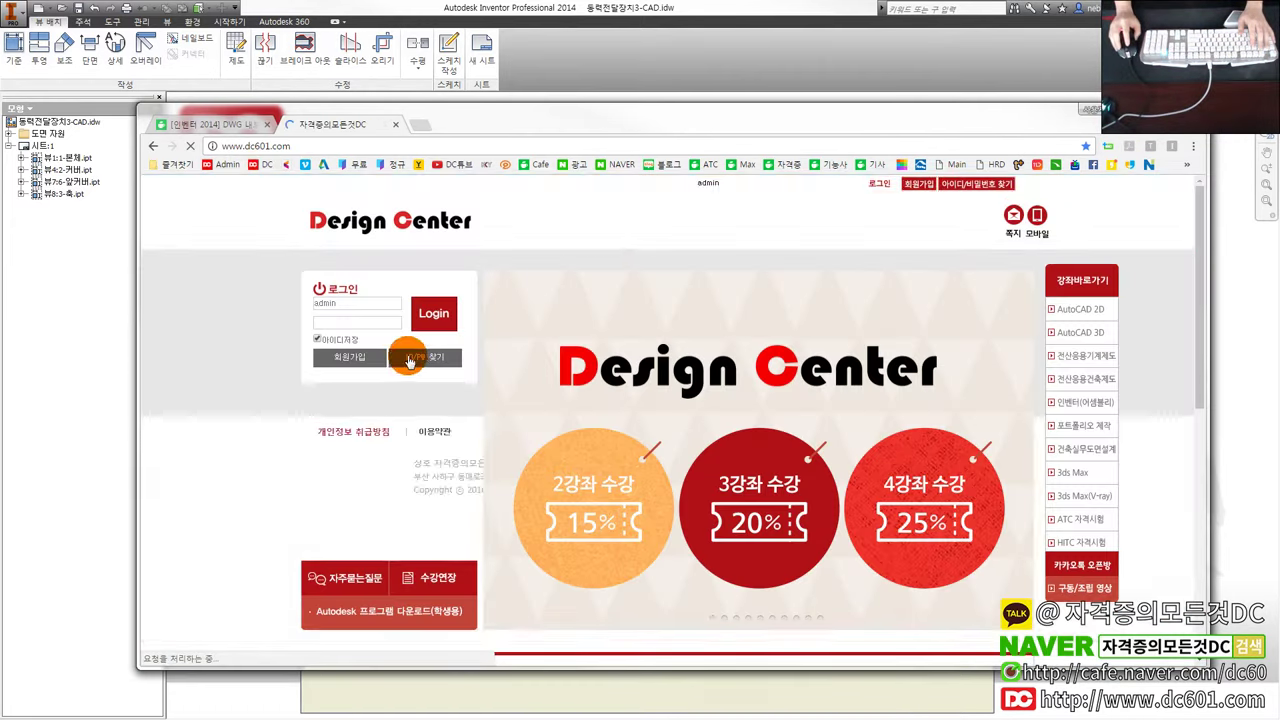
scroll(418, 420, down, 2)
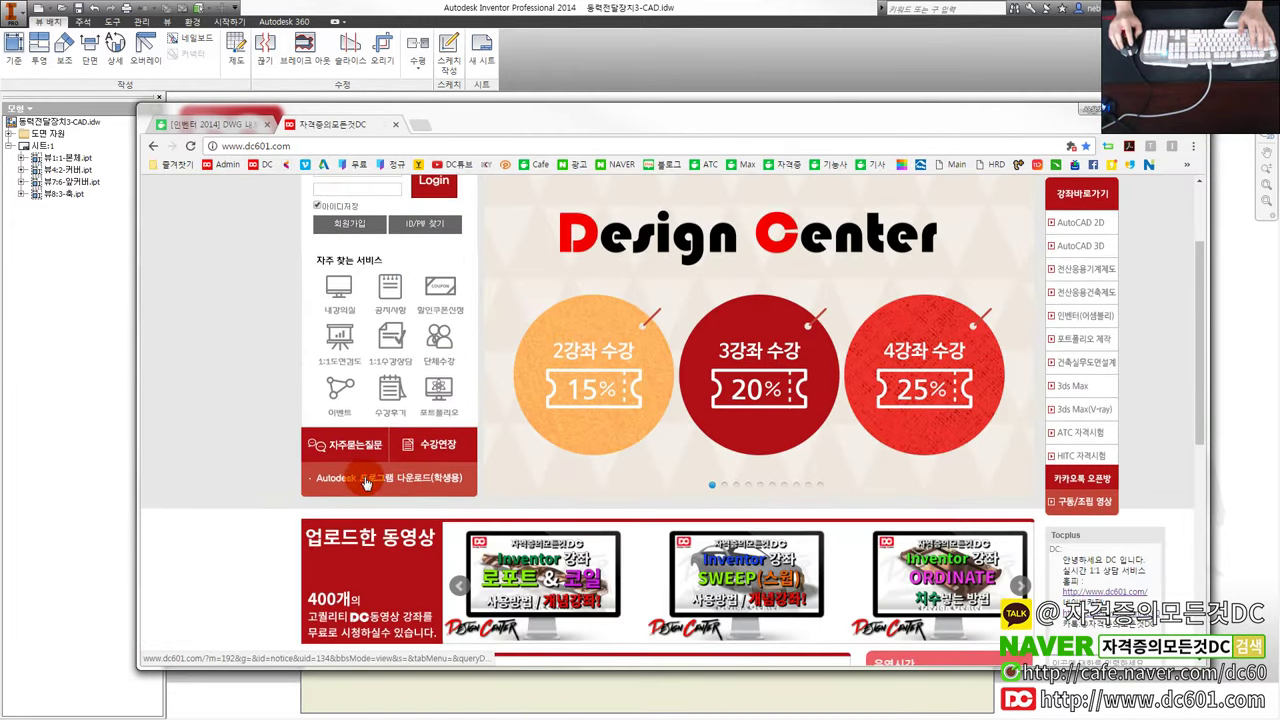
click(399, 484)
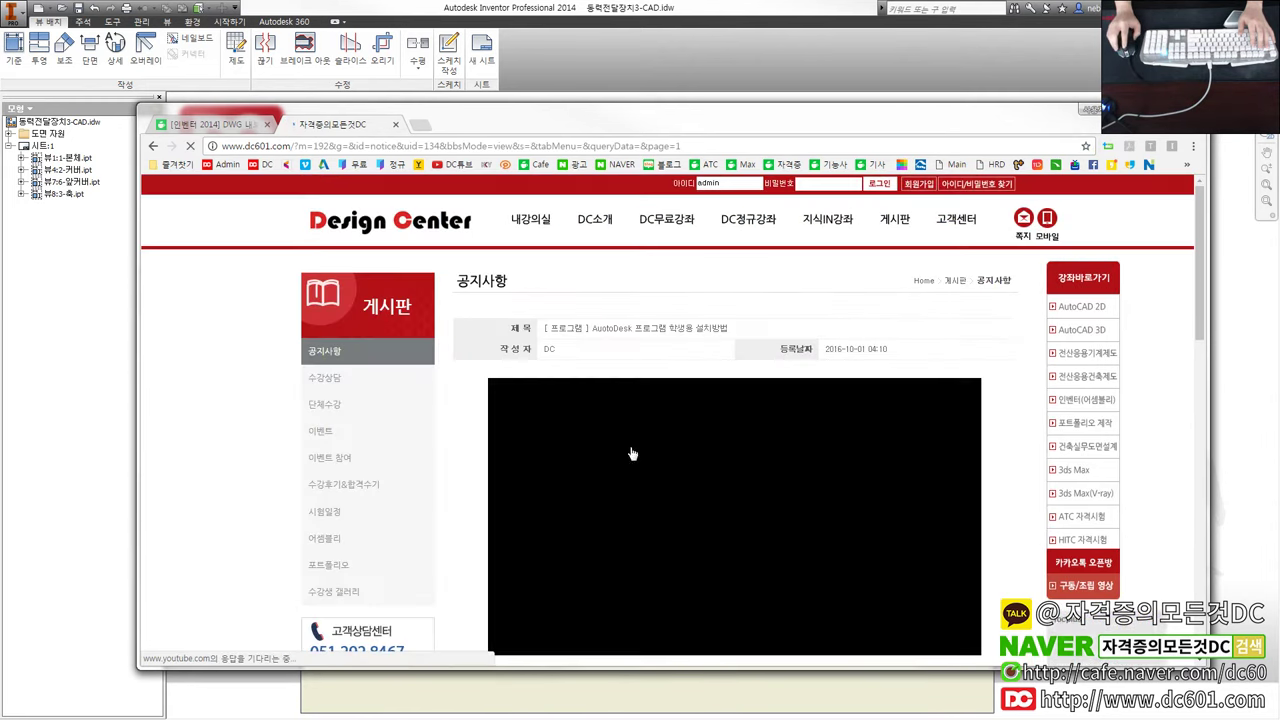
- Open the Inventor download page in a new tab and return to the Design Center links
scroll(629, 449, down, 2)
scroll(631, 453, down, 3)
scroll(634, 443, down, 2)
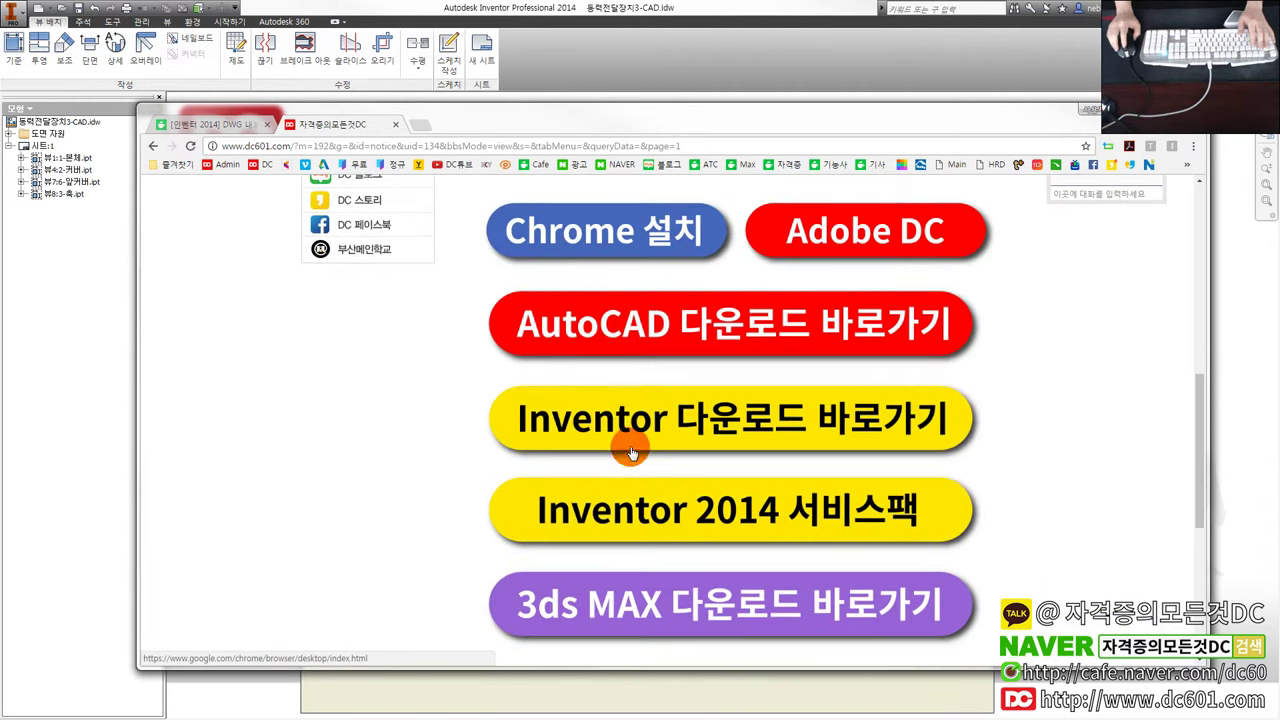
click(663, 427)
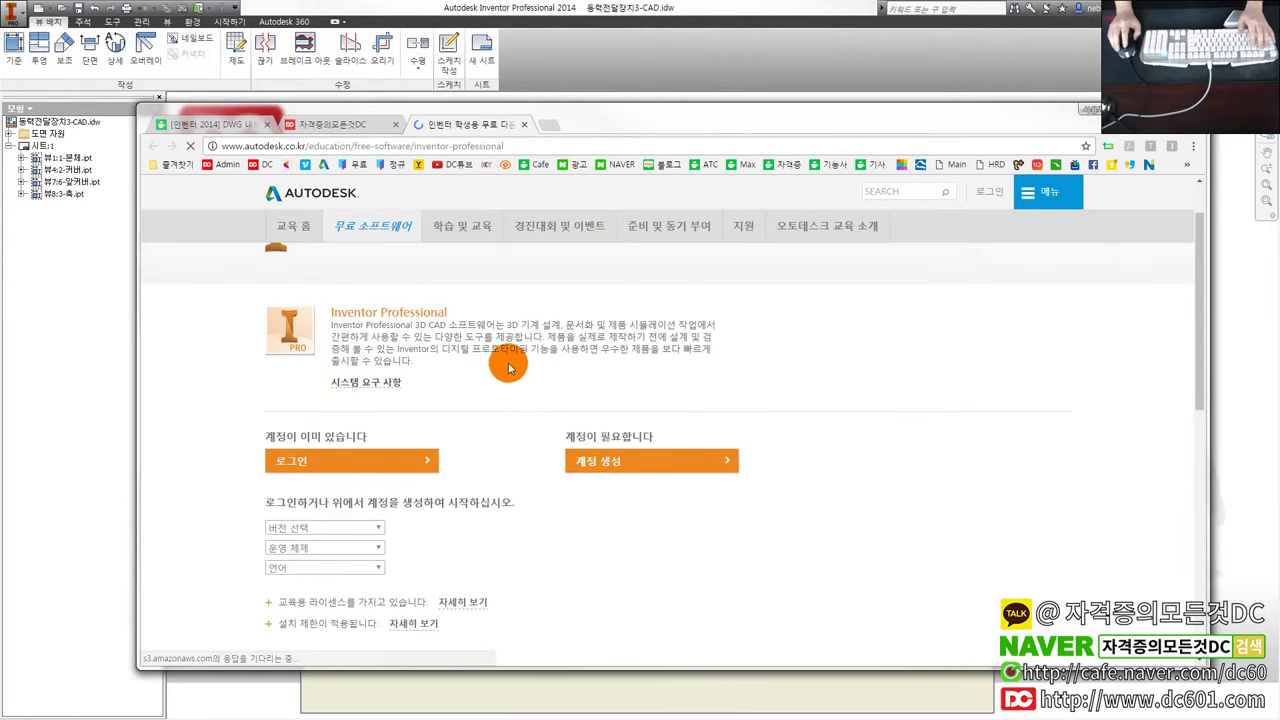
click(360, 128)
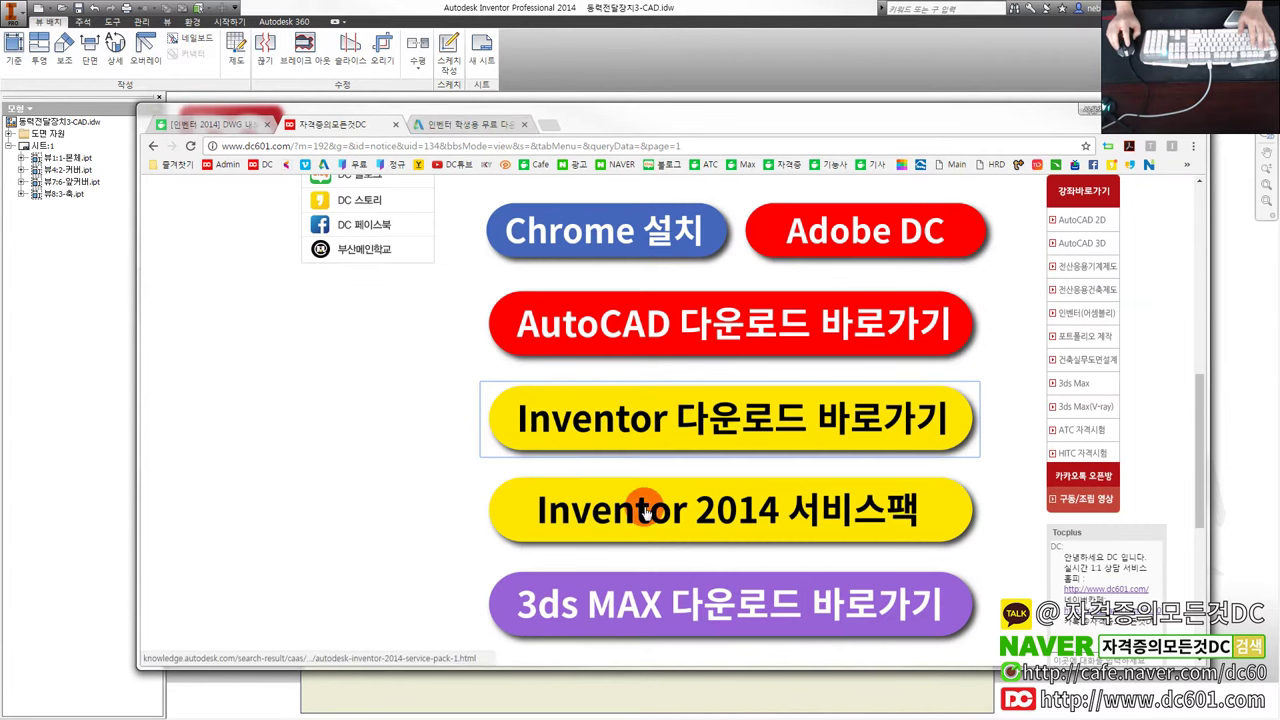
- Open the Inventor 2014 Service Pack 1 page and move the browser right to reveal the drawing
click(644, 508)
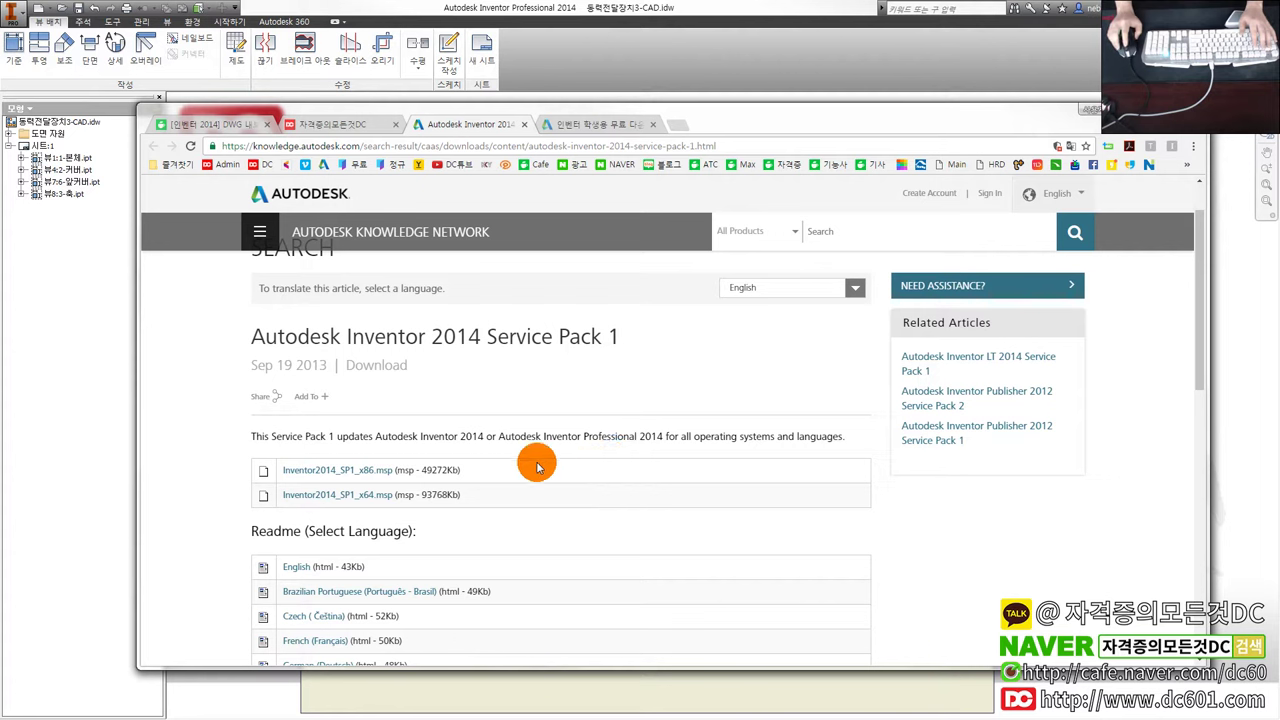
click(785, 163)
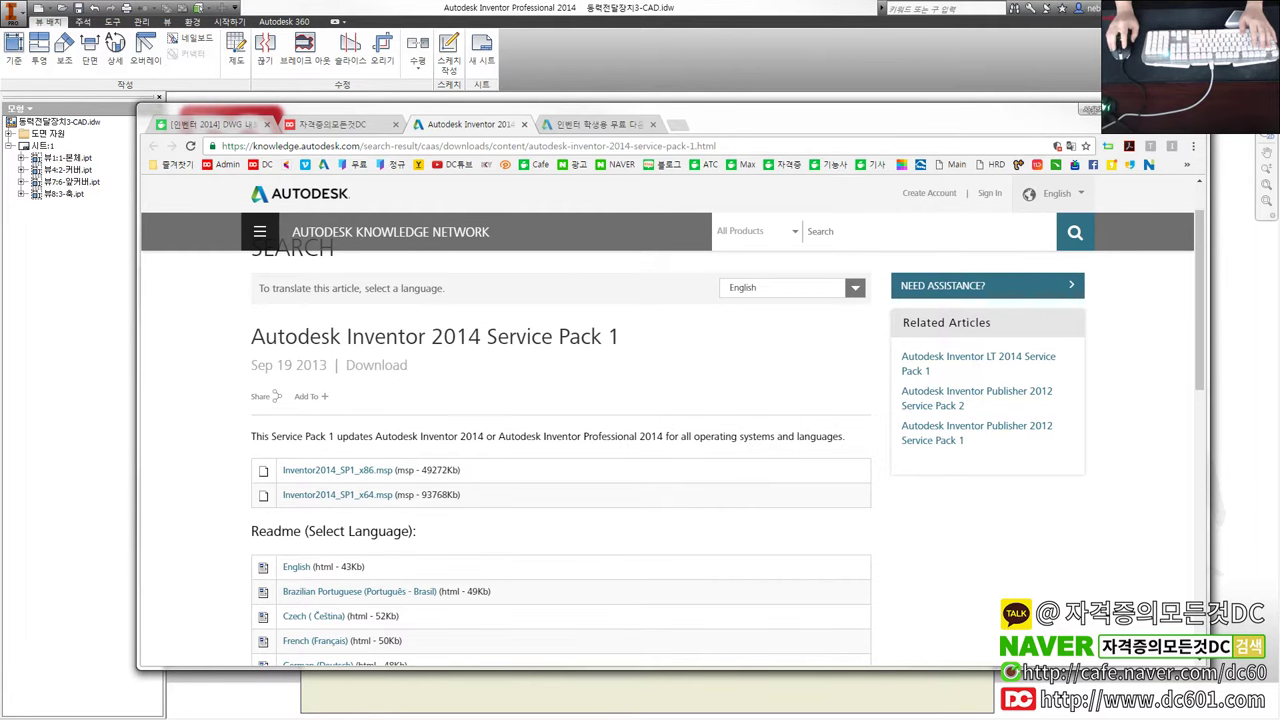
drag(726, 108, 1279, 173)
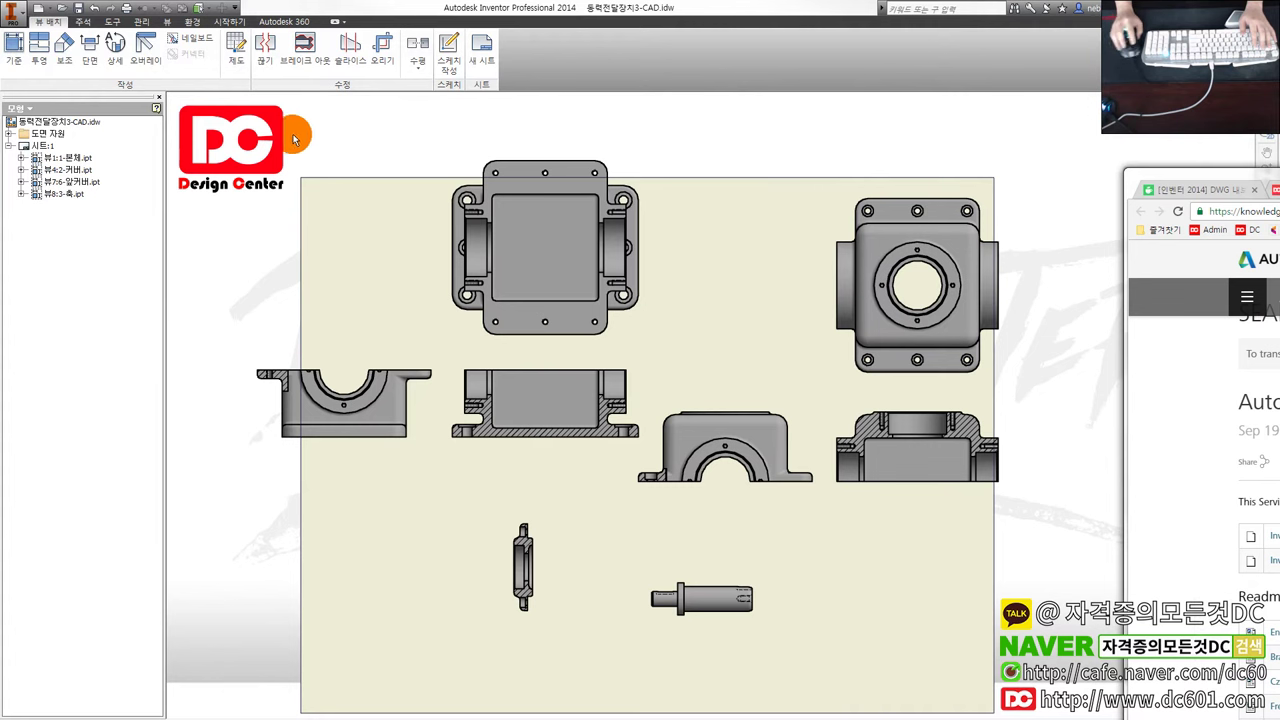
click(18, 216)
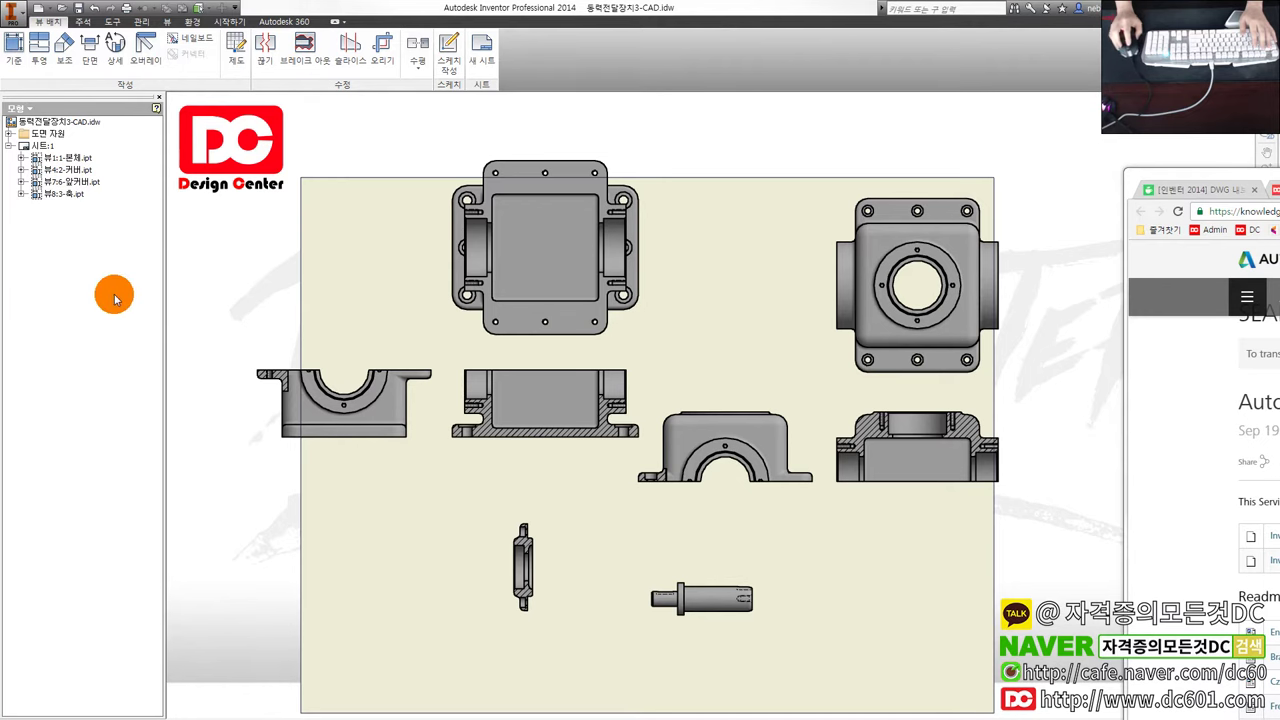
- Drag the browser showing the Service Pack 1 page back over the Inventor drawing
drag(1200, 177, 517, 128)
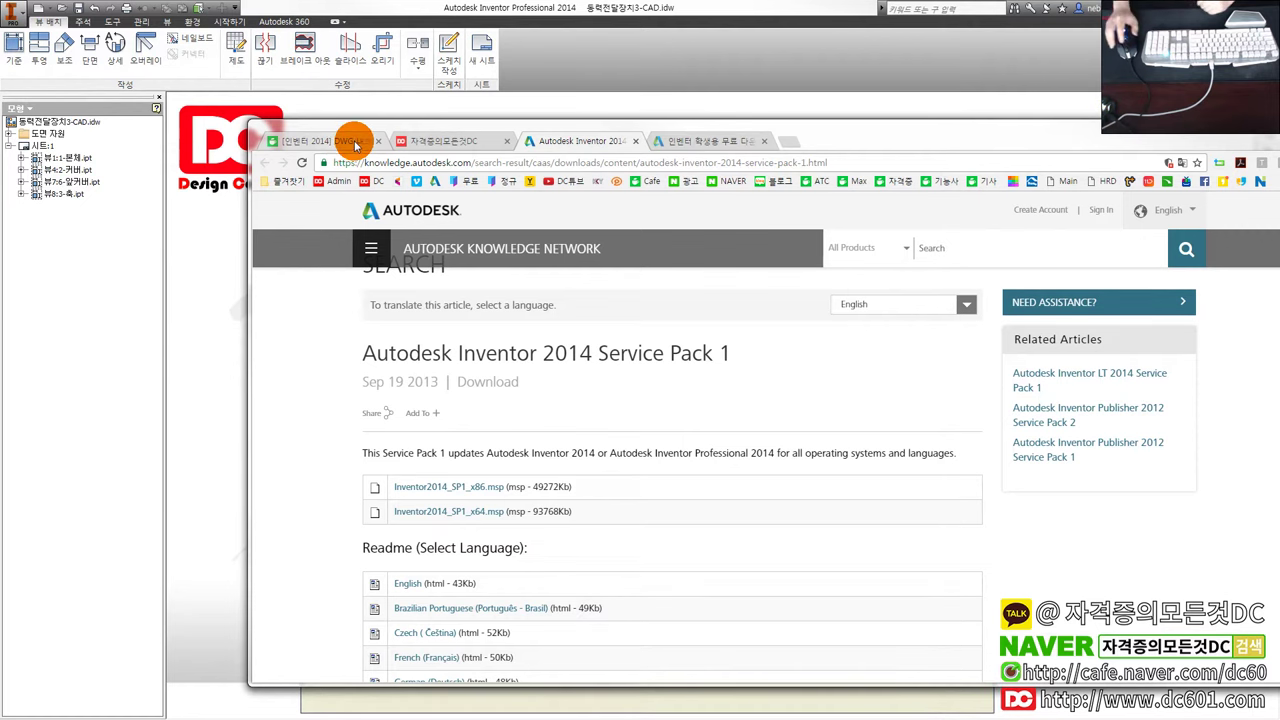
- Check the Naver cafe post and Service Pack 1 page, then start Export > Save Copy As
click(344, 145)
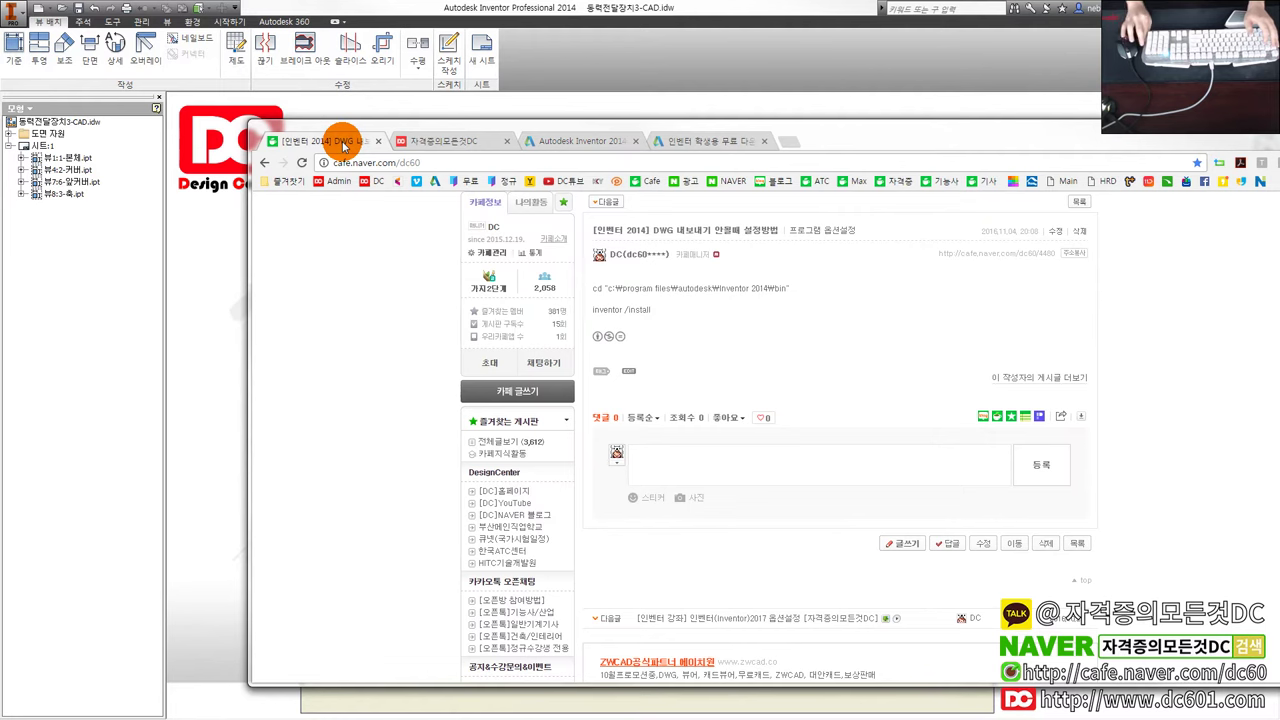
click(615, 140)
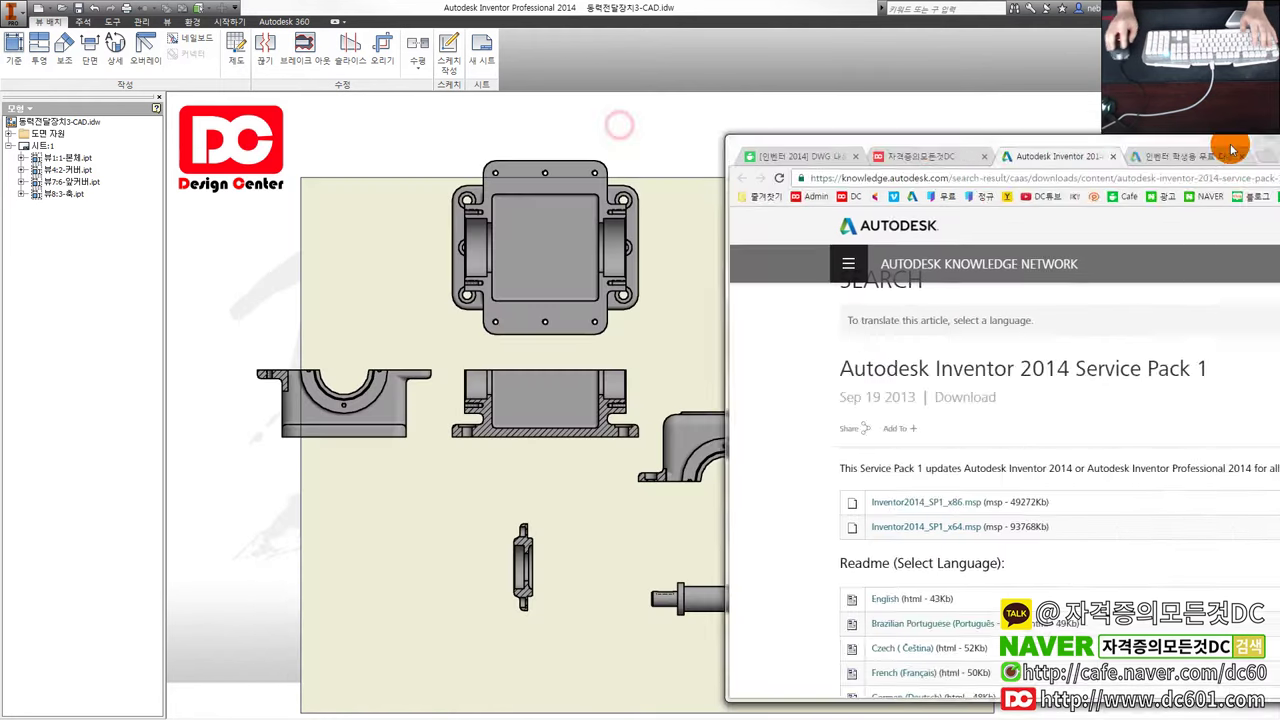
click(13, 12)
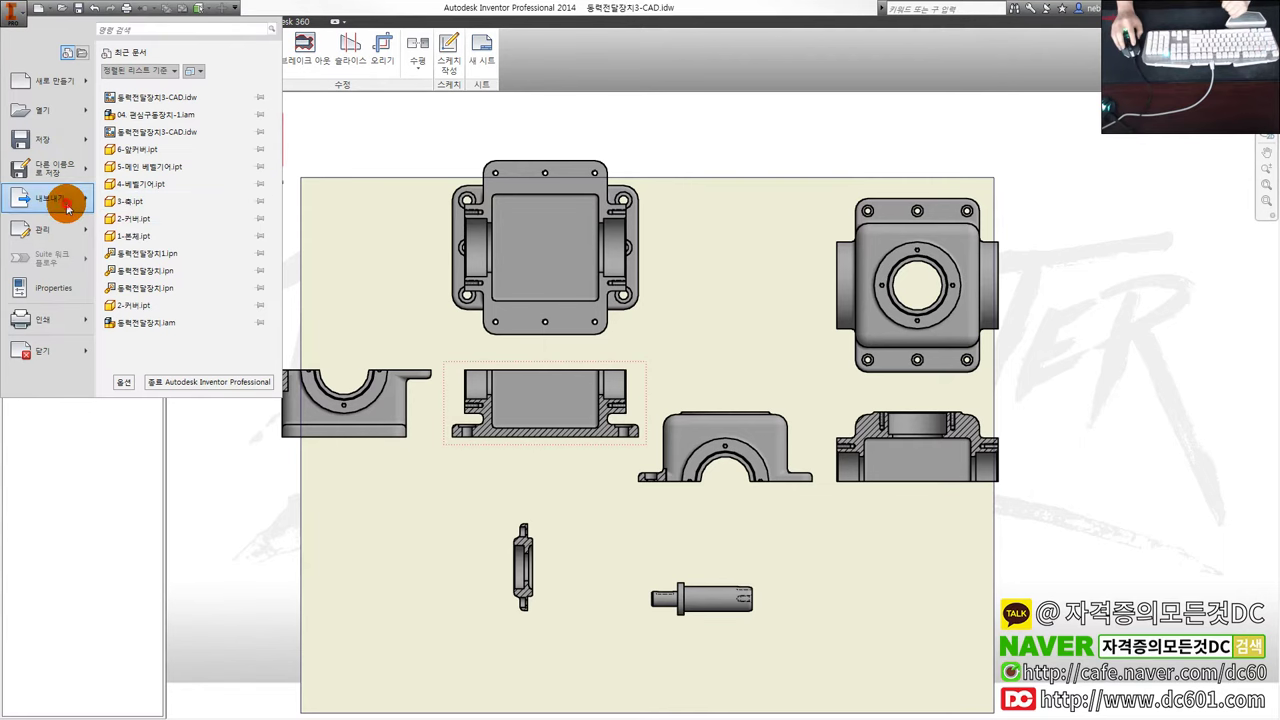
click(154, 195)
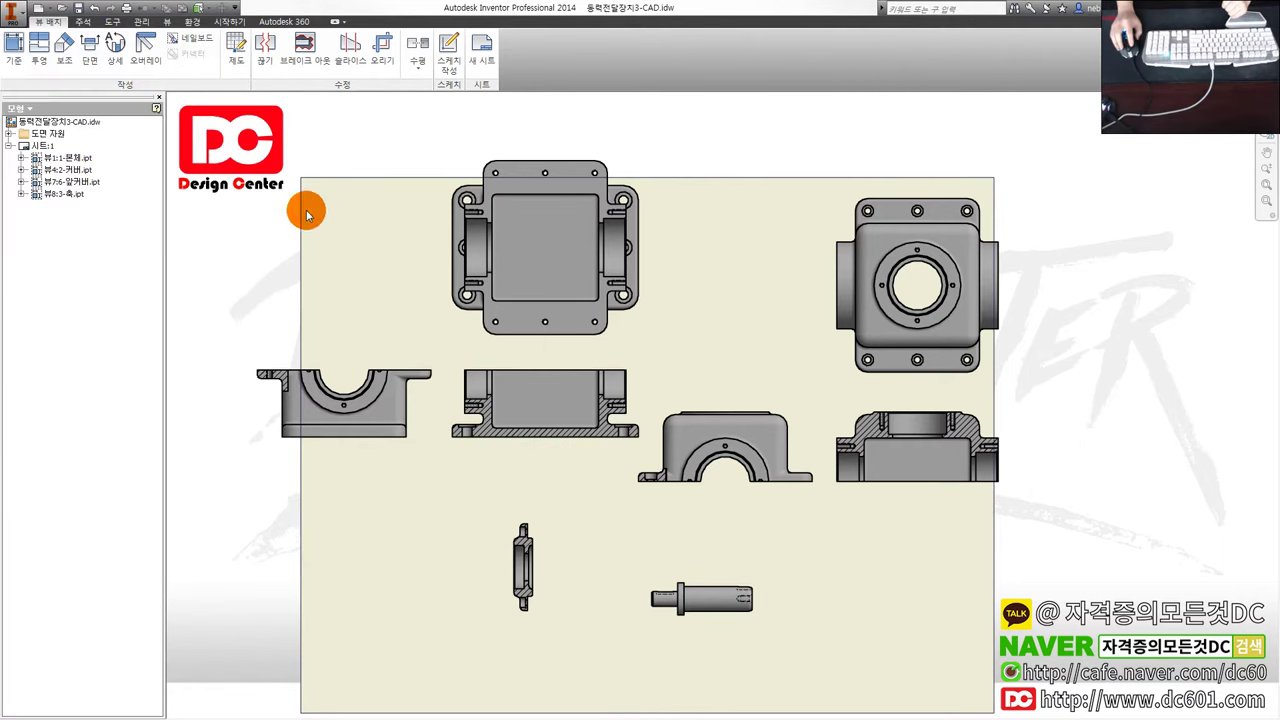
click(668, 480)
- Set the file type to AutoCAD DWG, review its Options, then cancel without saving
click(666, 492)
click(790, 514)
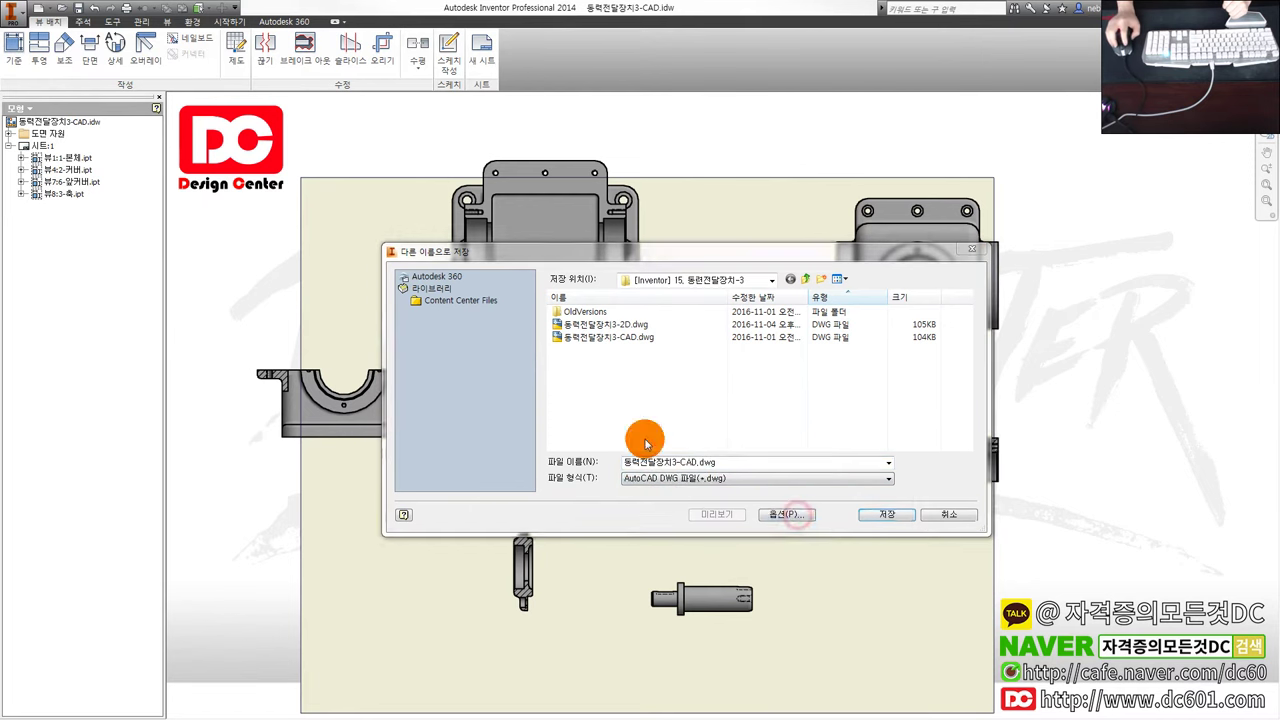
click(838, 535)
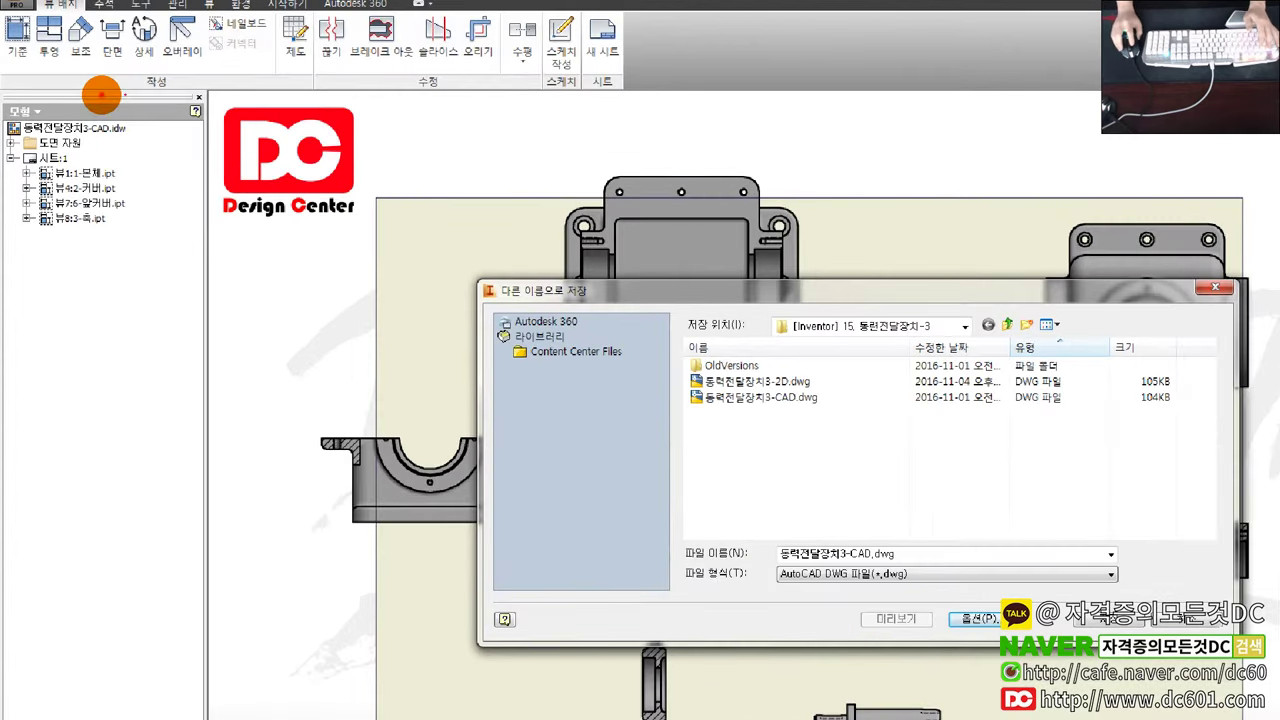
drag(75, 48, 505, 240)
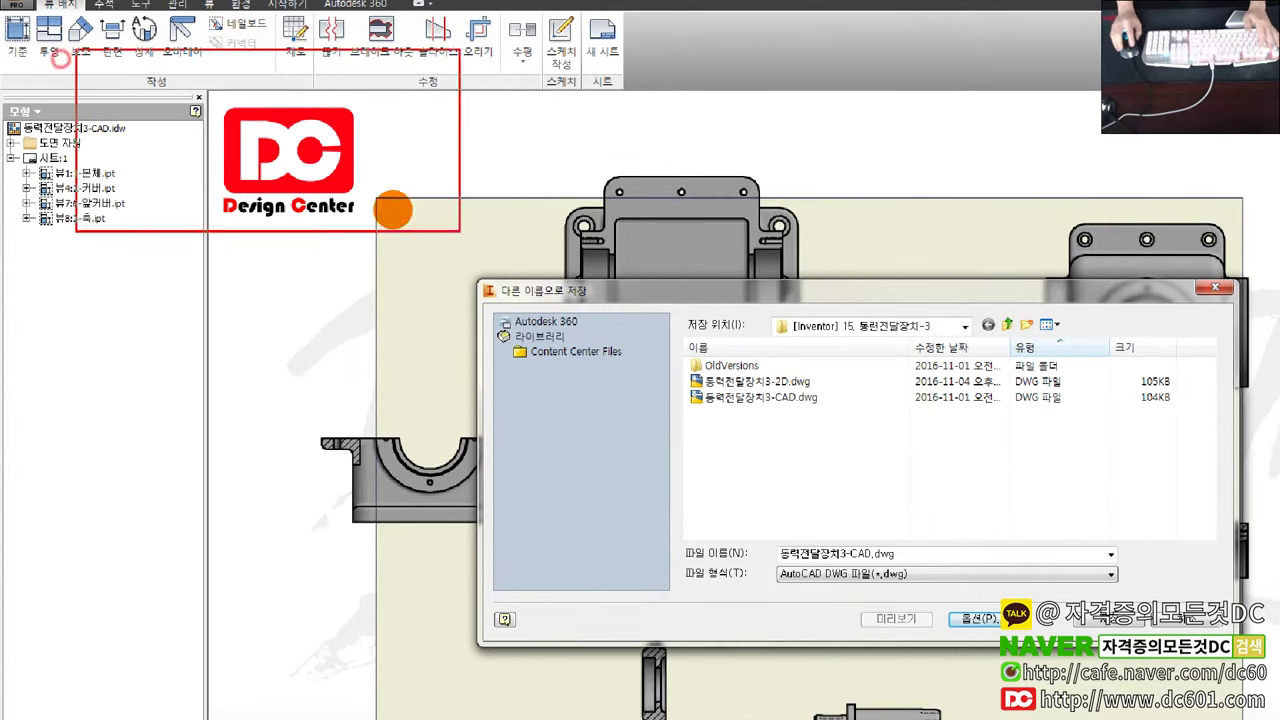
drag(95, 92, 493, 158)
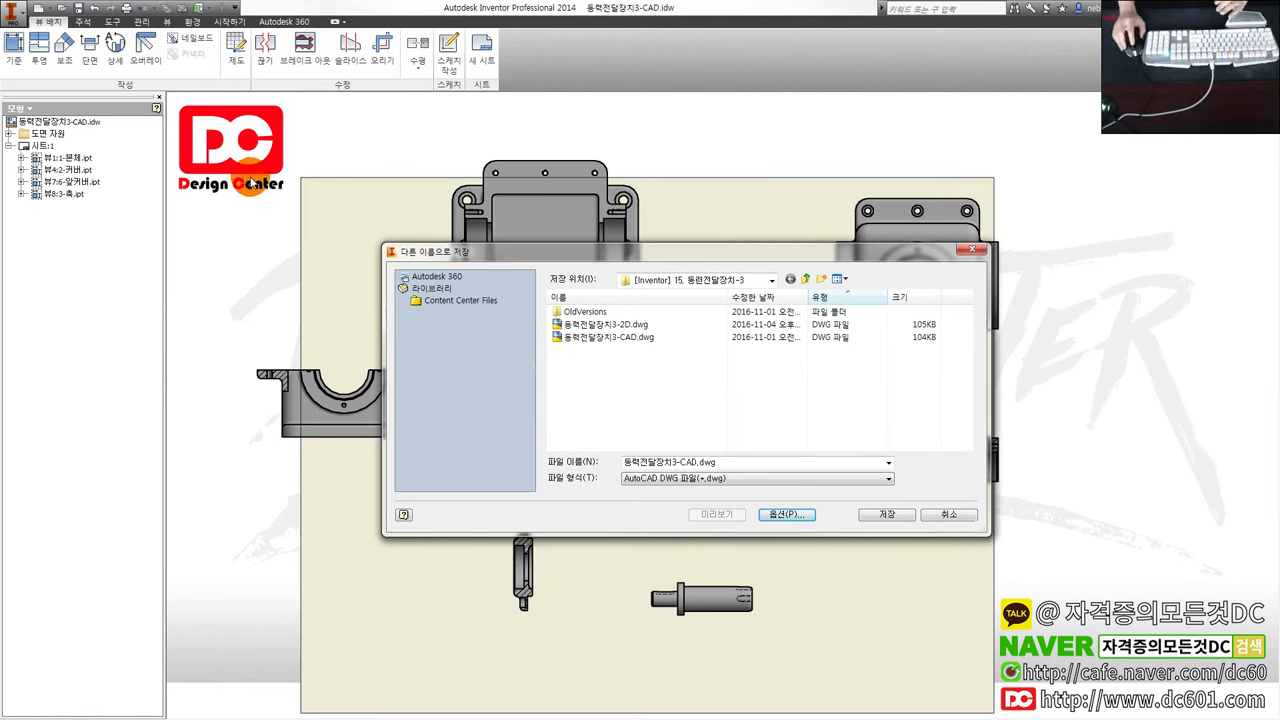
click(946, 513)
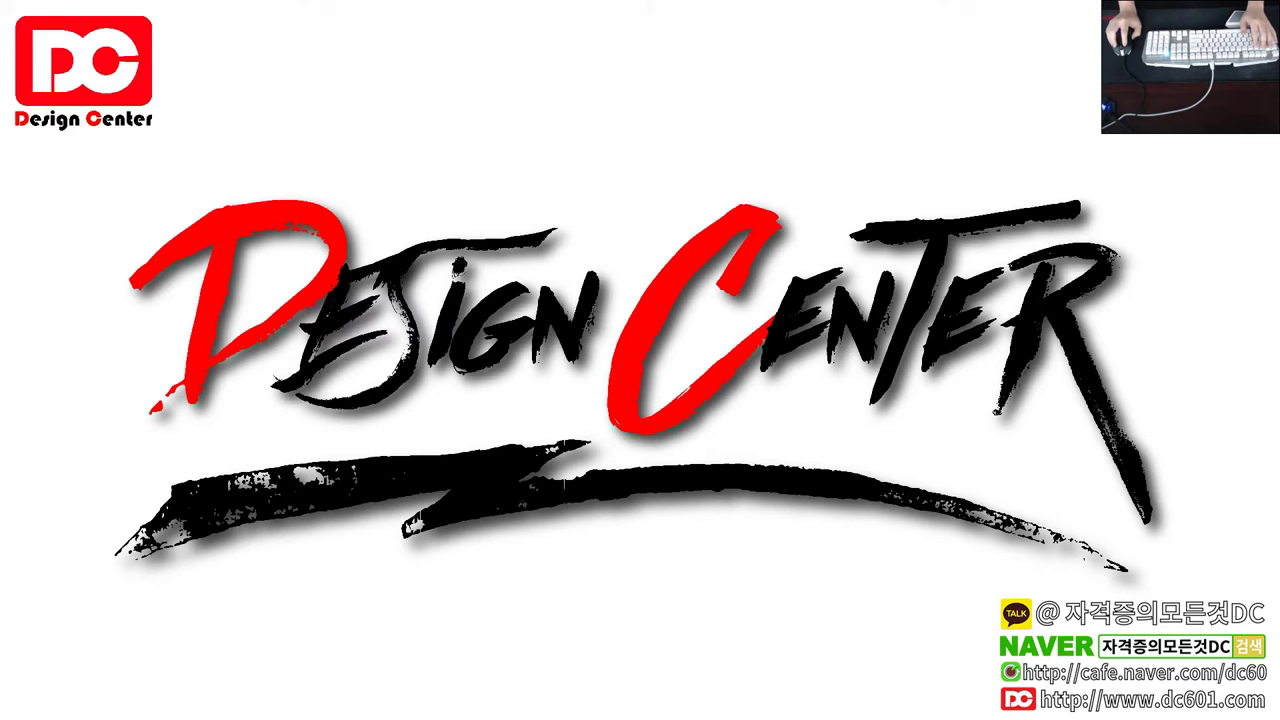
mouse_move(20, 360)
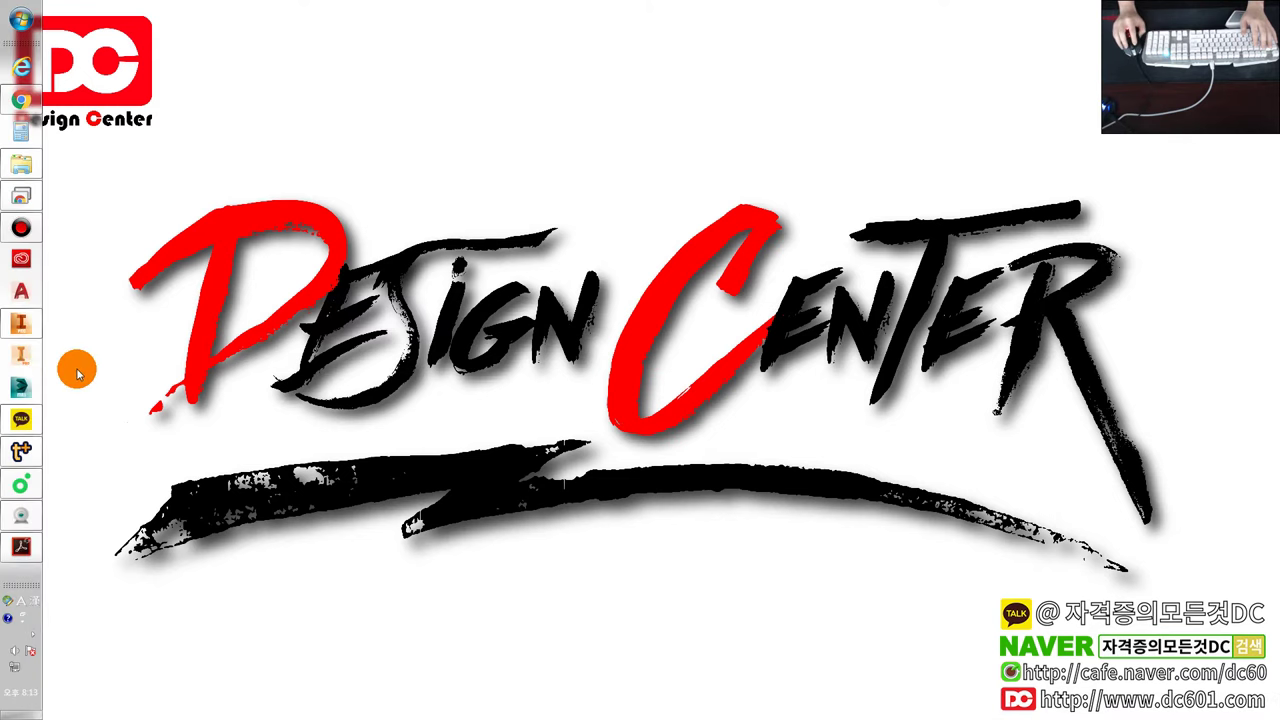
- Search for cmd in the Start menu and run Command Prompt as administrator
click(22, 18)
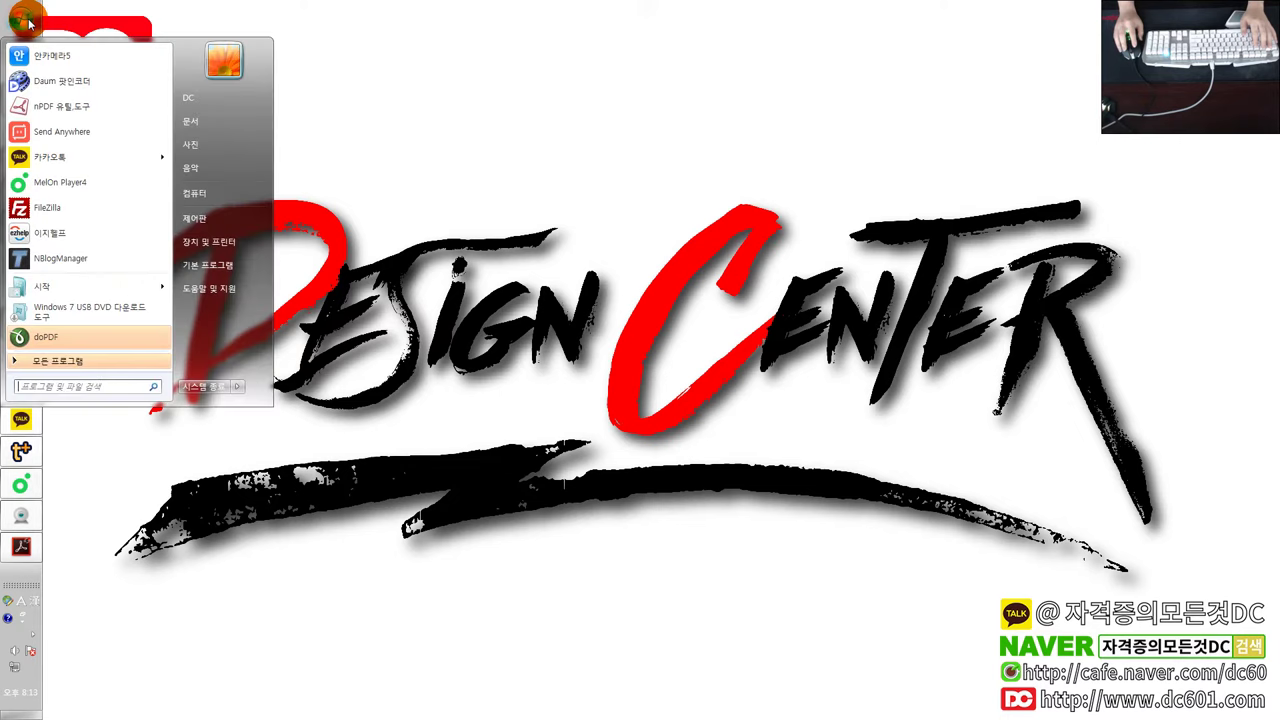
click(60, 386)
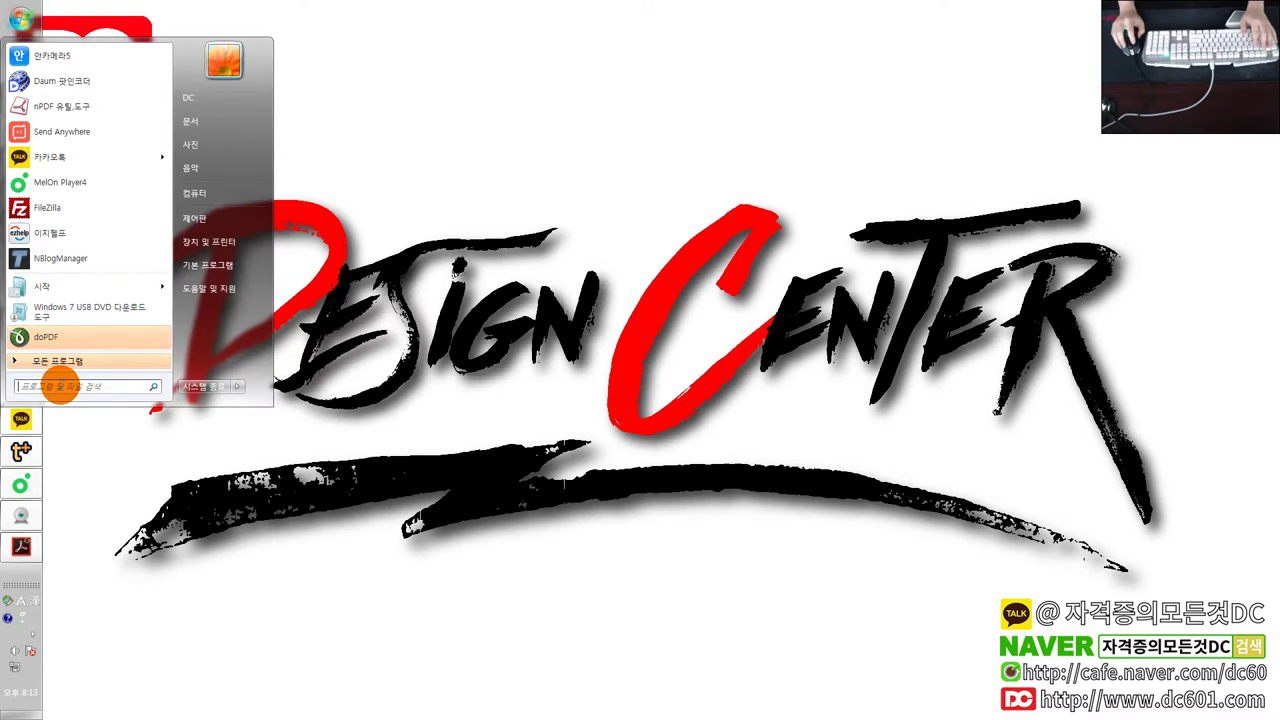
text(dmd)
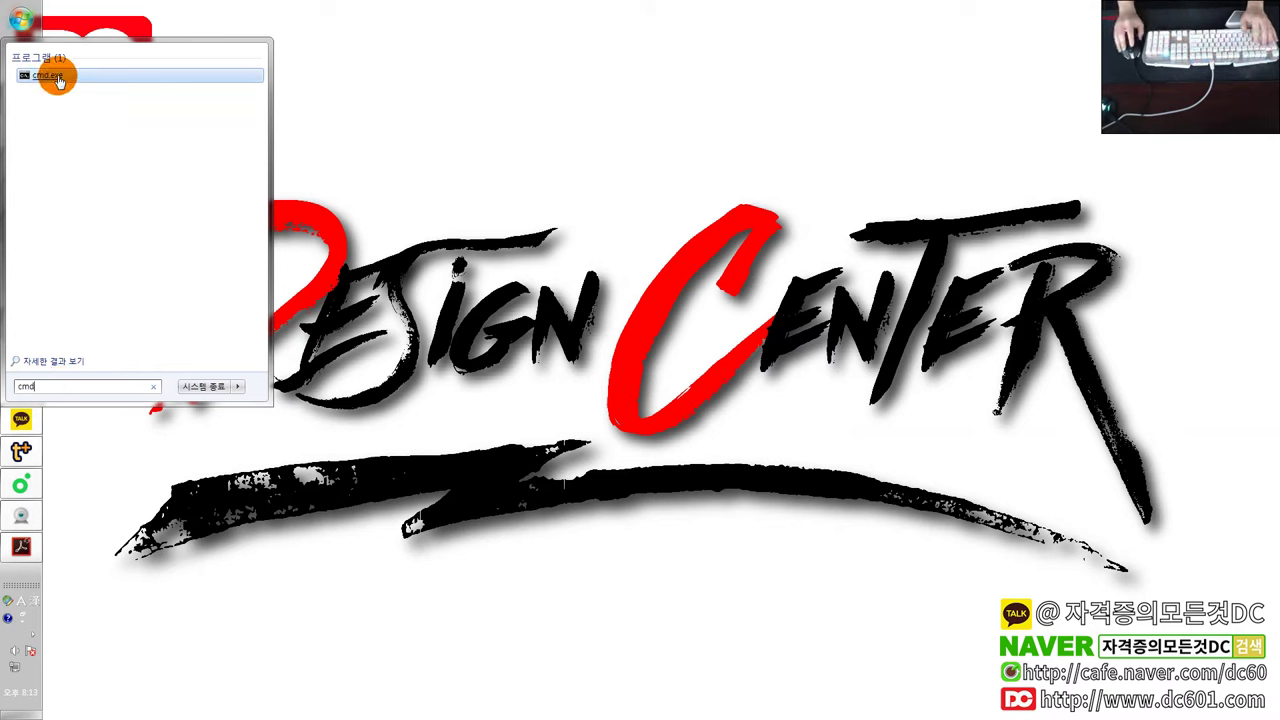
right_click(67, 80)
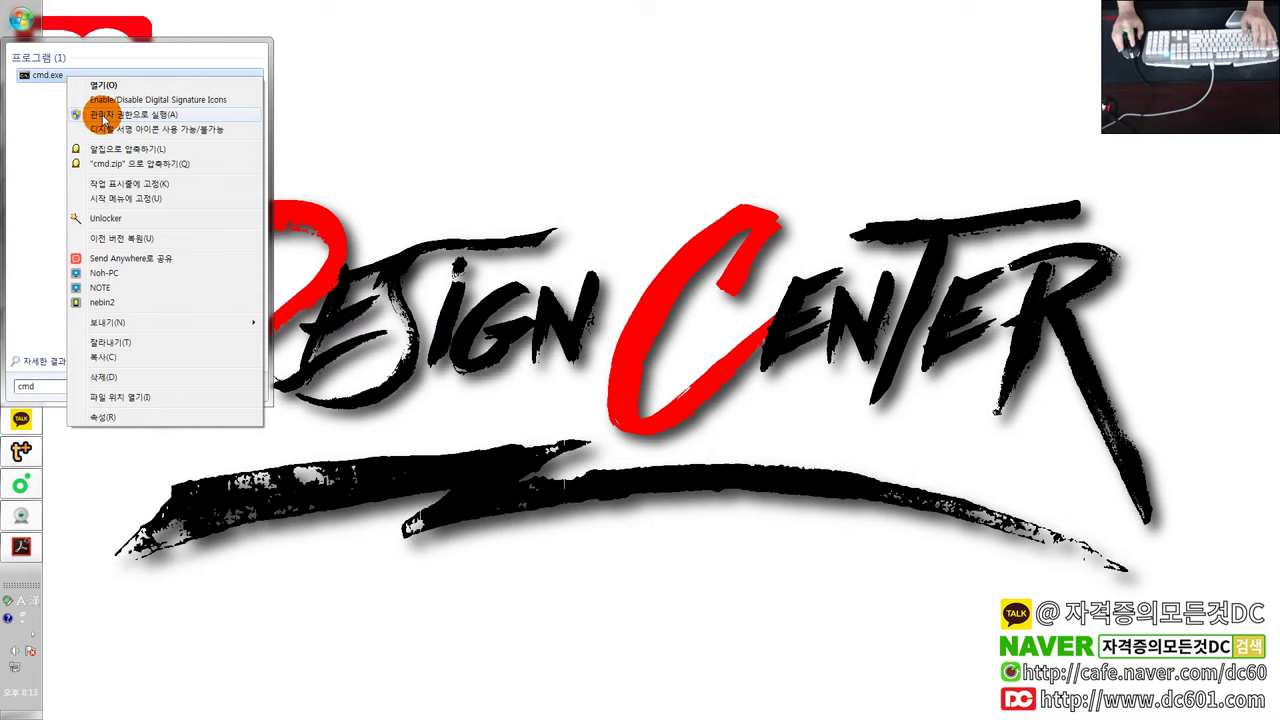
click(113, 117)
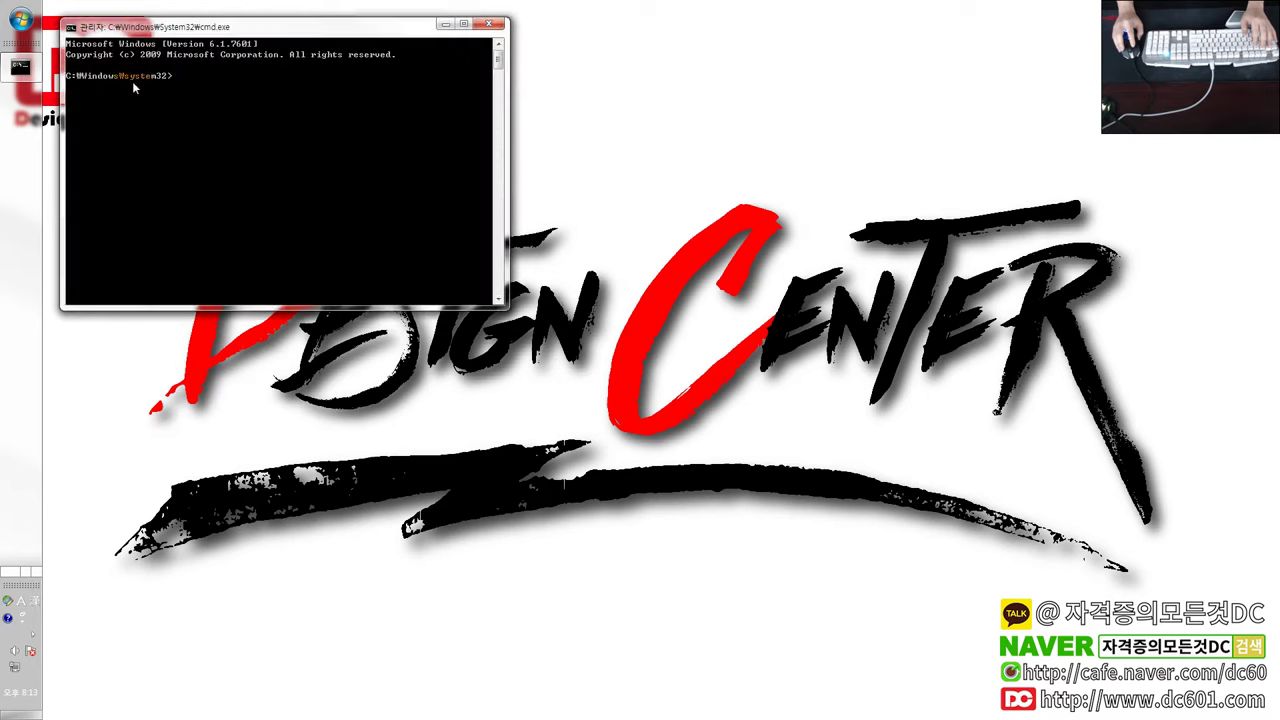
- Drag the administrator console window down and right, then back to the left
drag(289, 132, 405, 262)
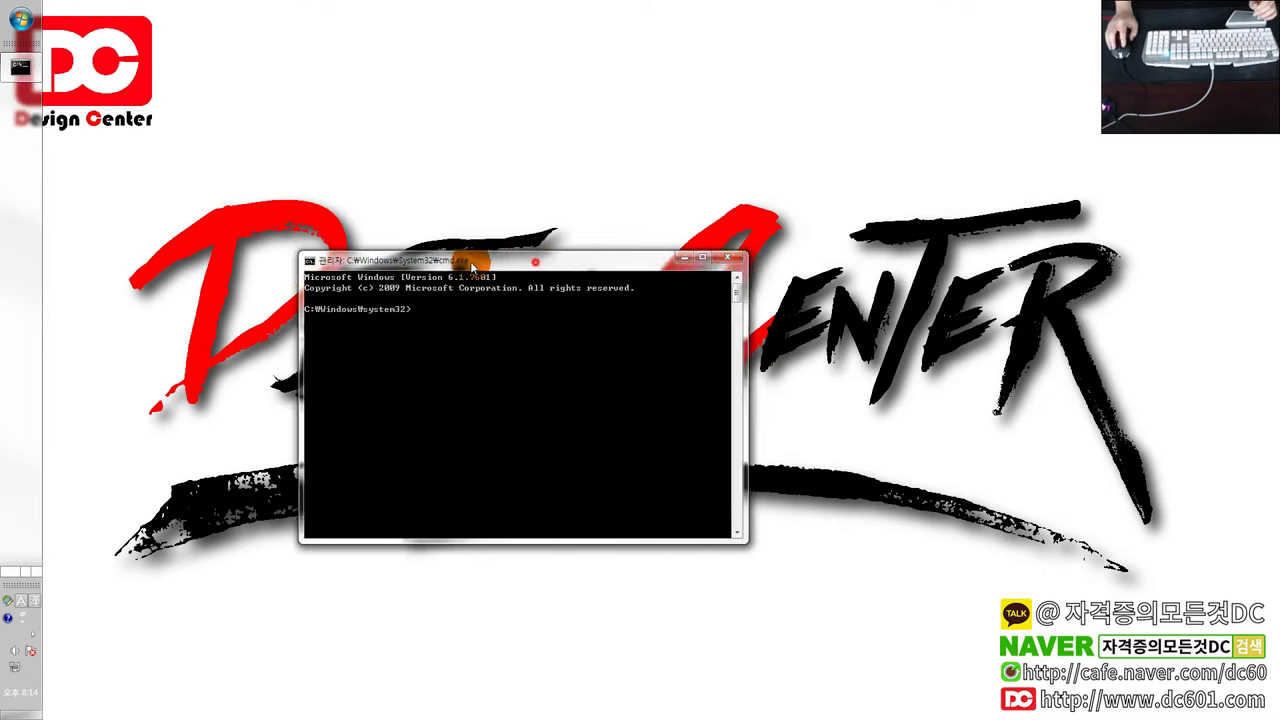
drag(500, 262, 332, 262)
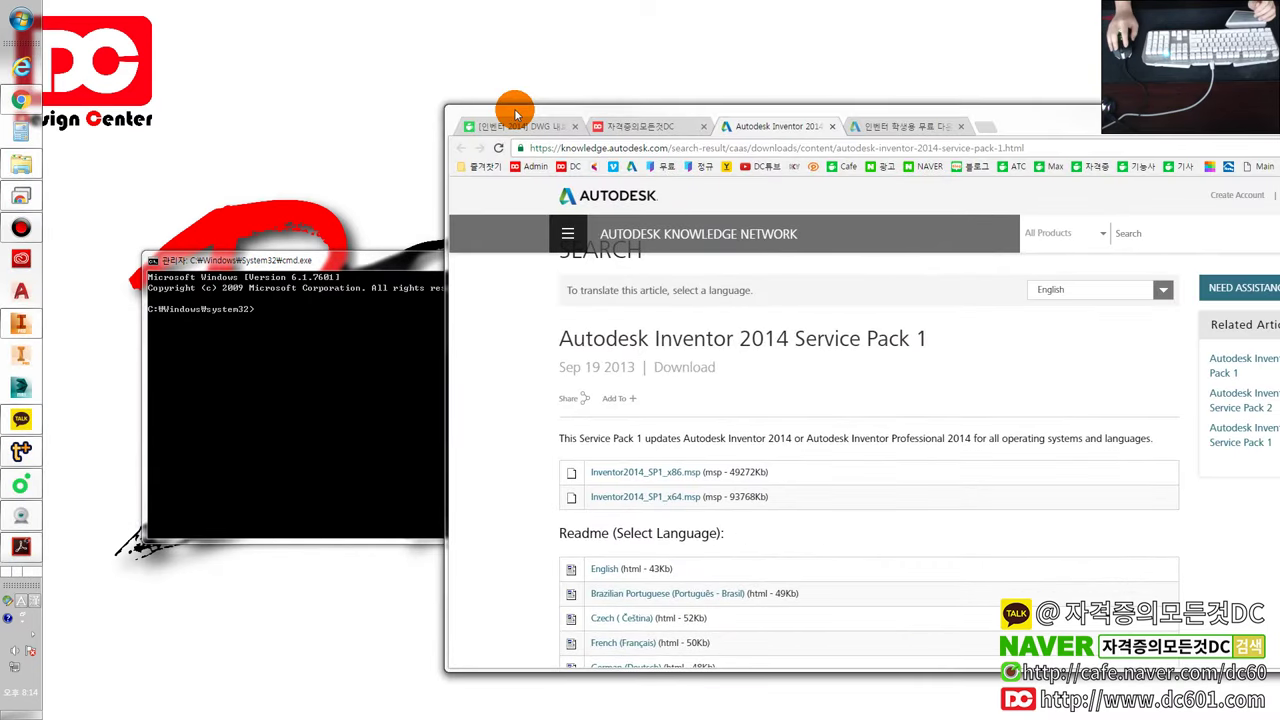
- Go to the Naver cafe home page and open the 프로그램 옵션설정 board
click(517, 126)
click(590, 289)
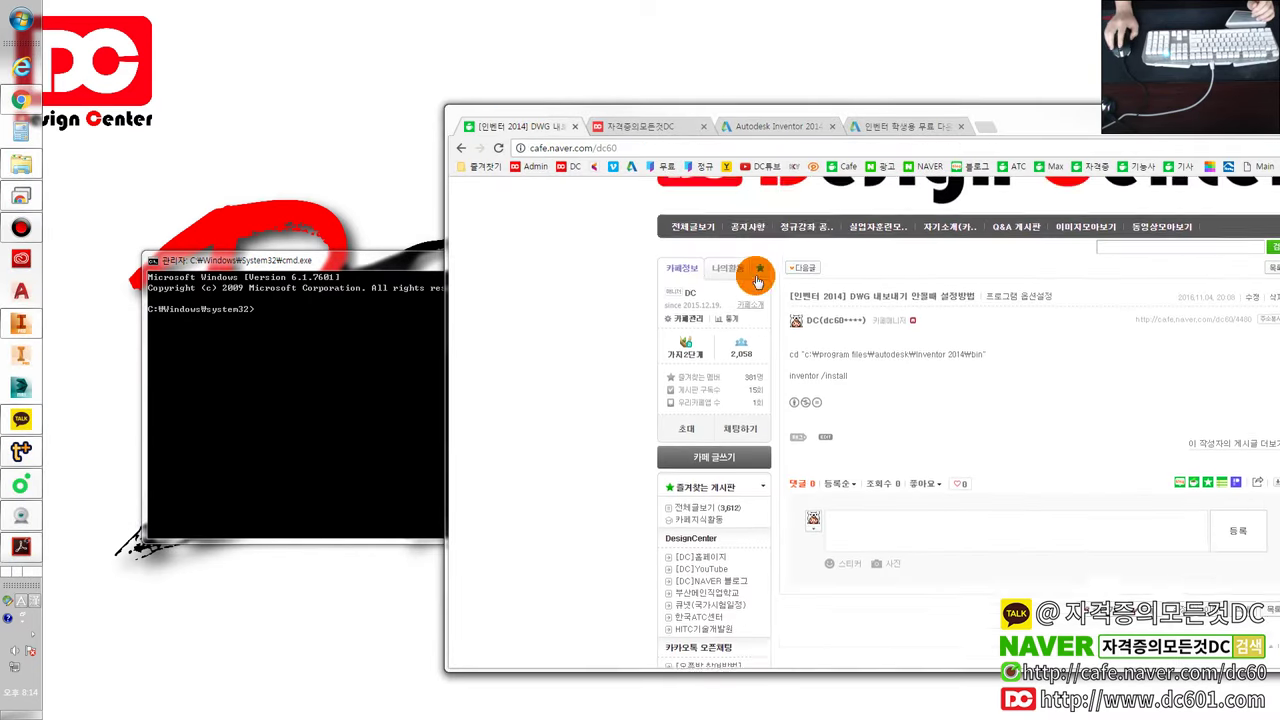
drag(766, 109, 565, 77)
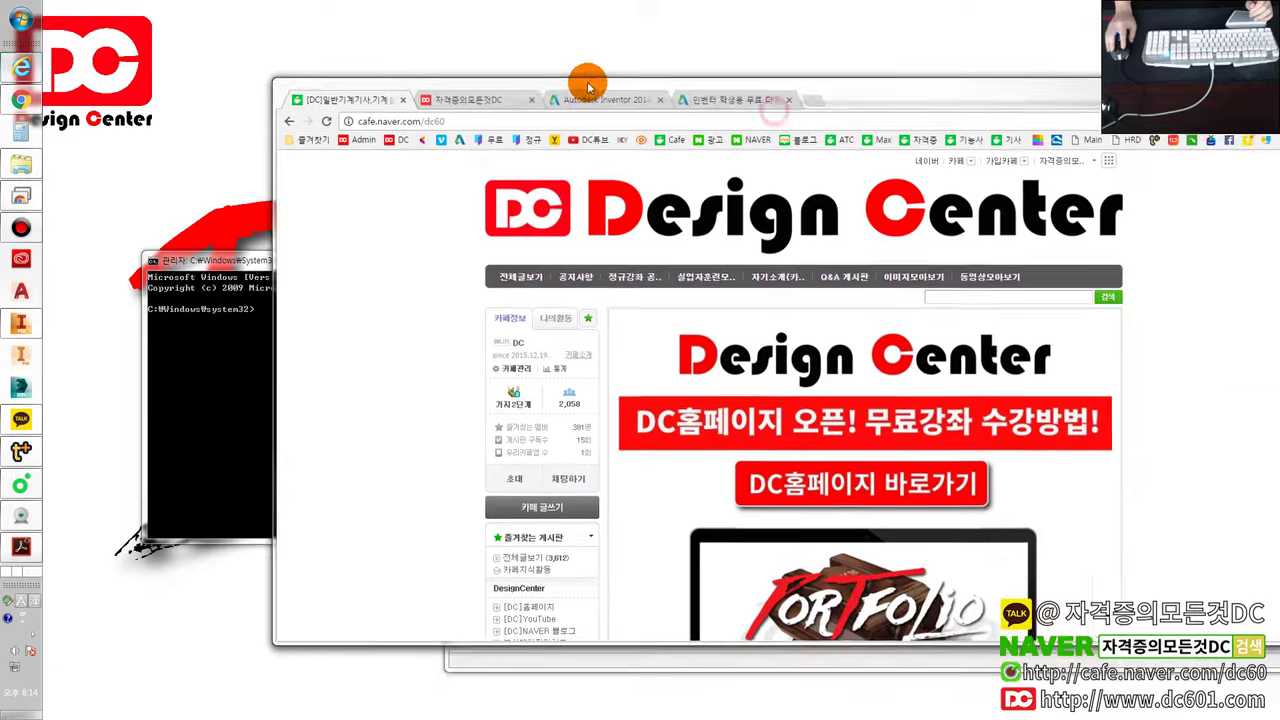
scroll(507, 410, down, 3)
scroll(507, 410, down, 3)
scroll(507, 412, down, 1)
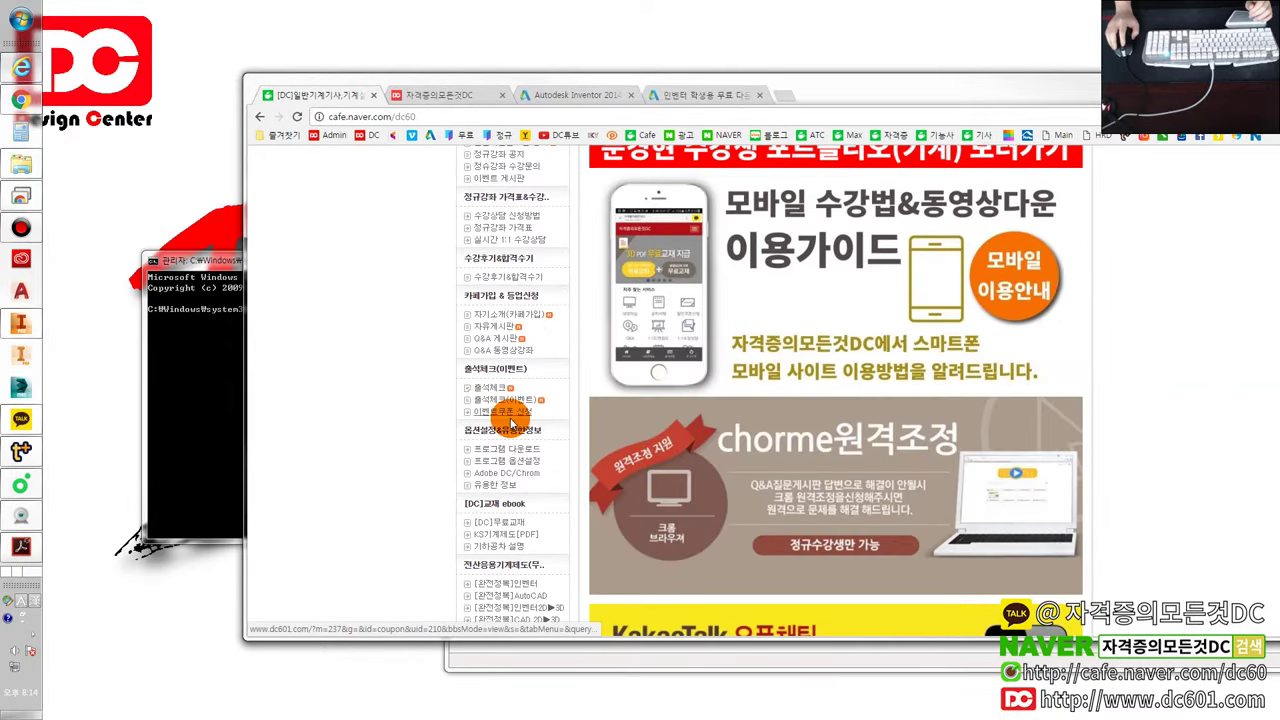
click(519, 461)
- Open the '[인벤터 2014] DWG 내보내기 안될때 설정방법' post, select its cd line, and place the console beside it
scroll(652, 477, down, 1)
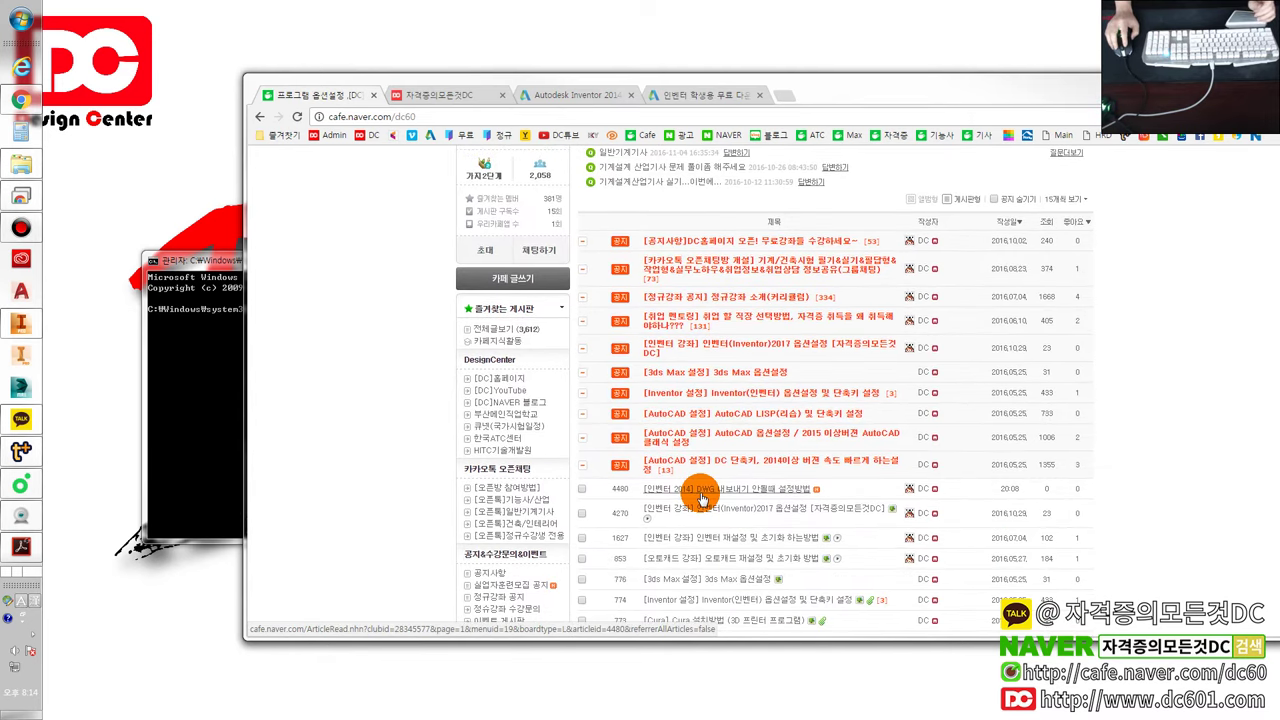
click(701, 494)
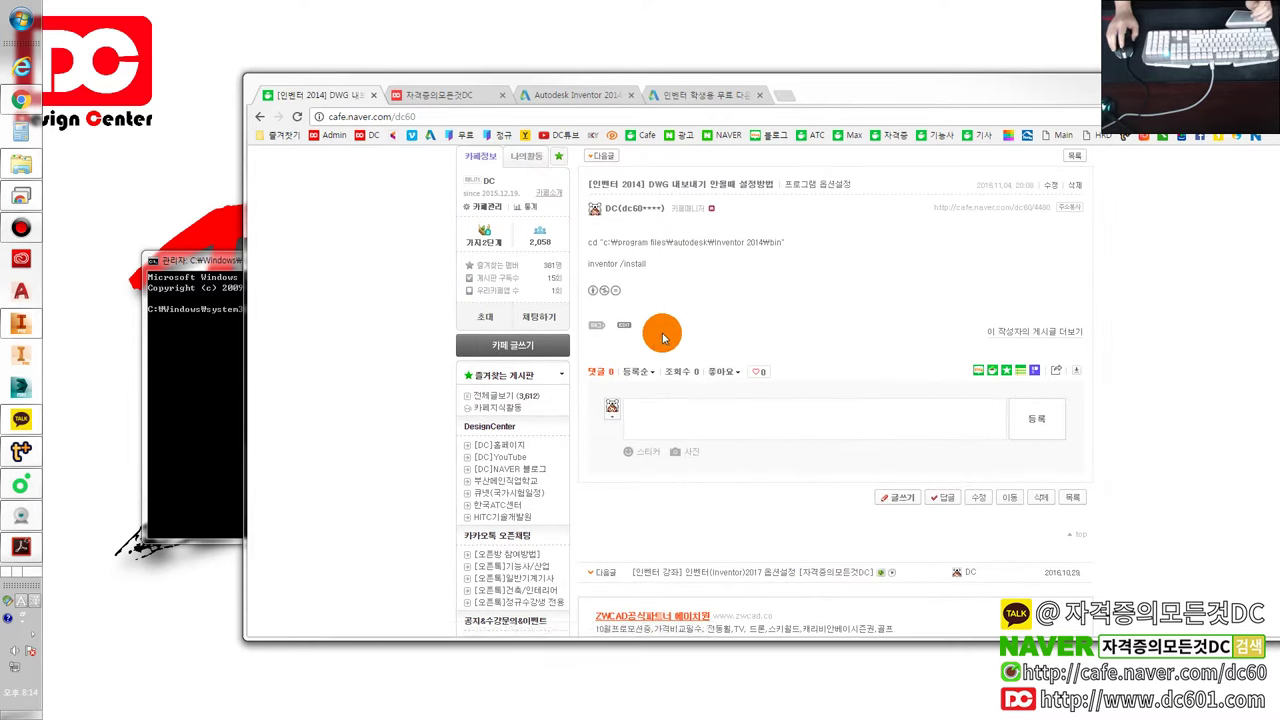
scroll(737, 329, up, 1)
drag(592, 310, 812, 310)
click(812, 312)
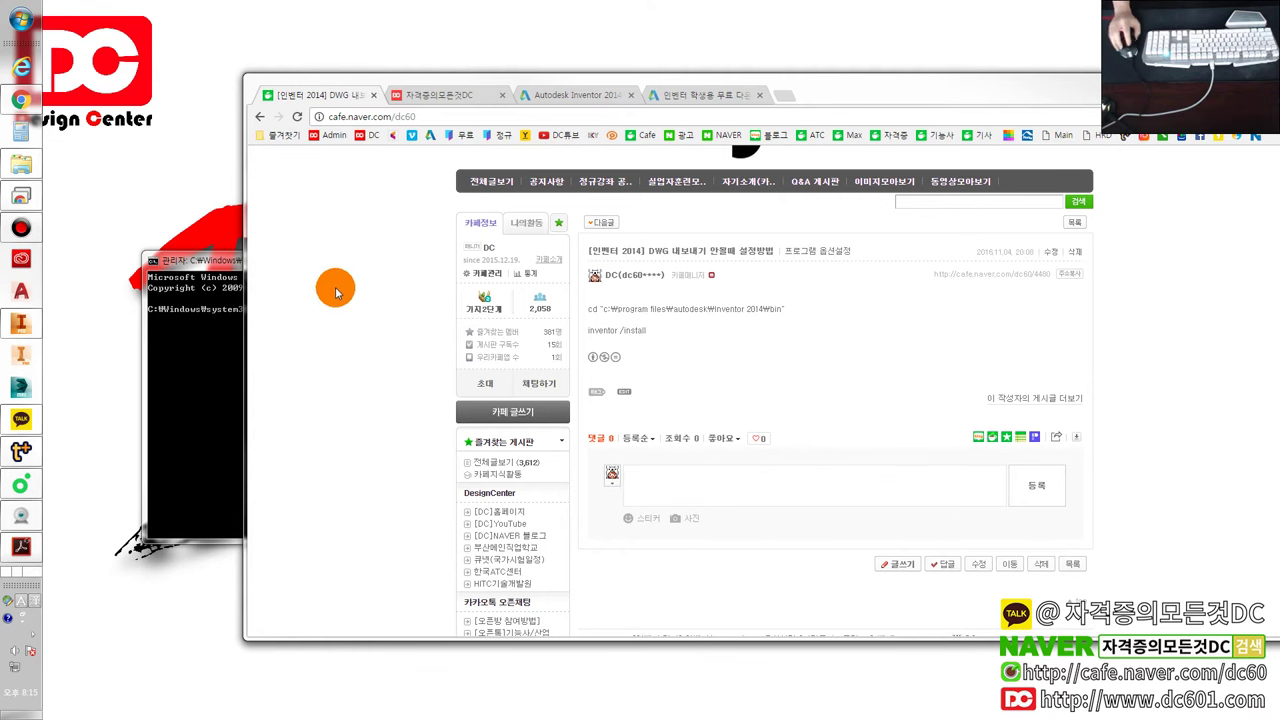
drag(231, 266, 172, 257)
- Select the post's cd line and try pasting it at the prompt, erasing the failed paste
drag(586, 308, 827, 310)
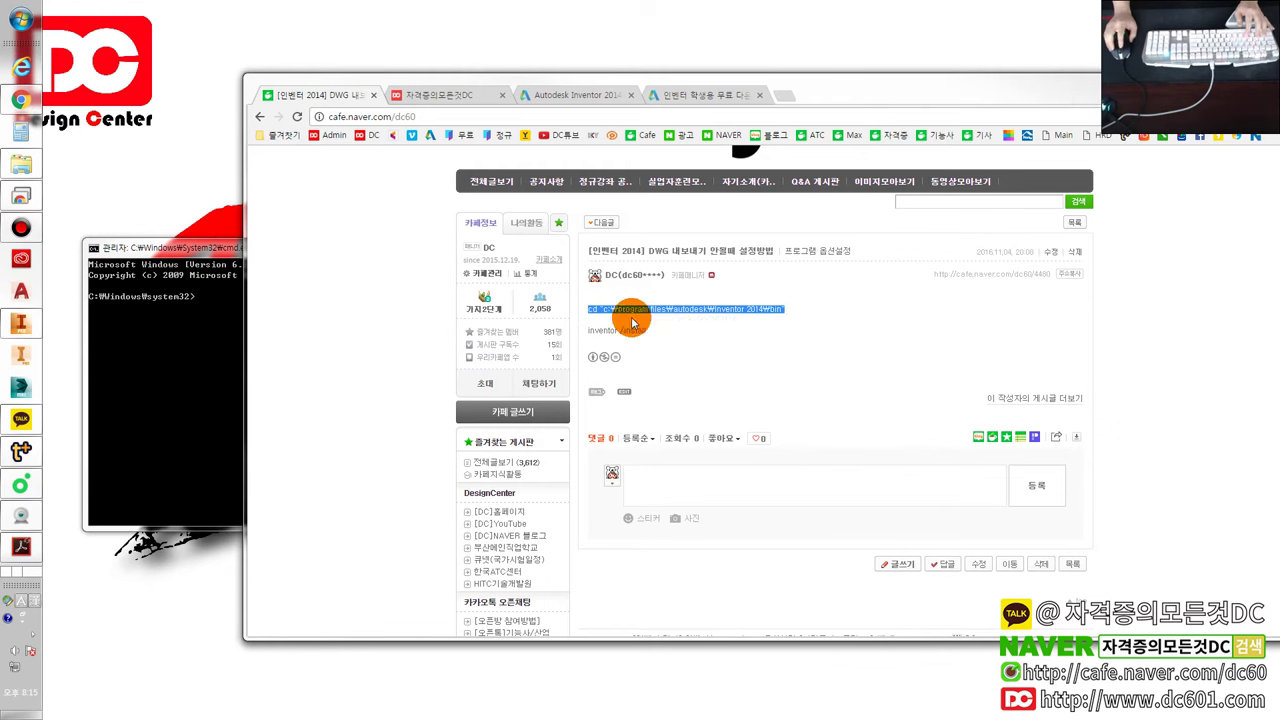
click(210, 305)
text(^V)
key(BackSpace)
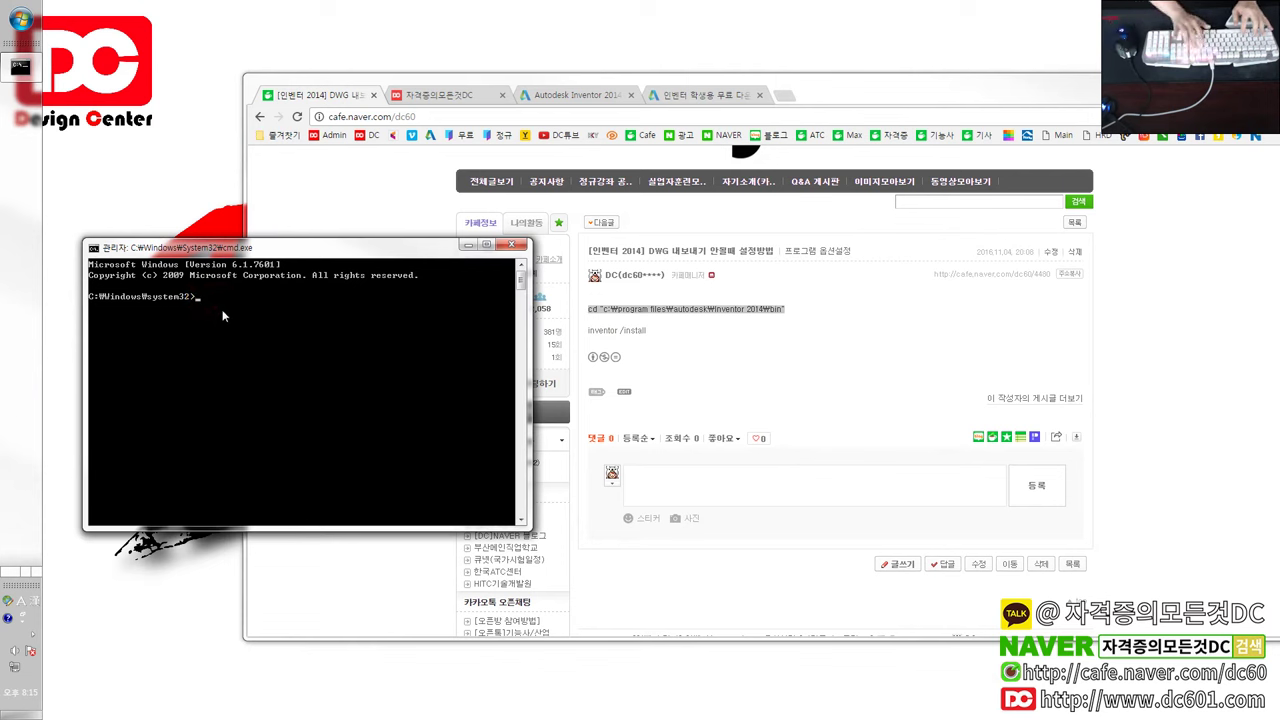
text(^V)
key(BackSpace)
- Reselect the cd line and retry the paste, undoing and erasing the stray control characters
mouse_move(614, 320)
mouse_down()
mouse_move(592, 310)
mouse_move(786, 308)
mouse_up()
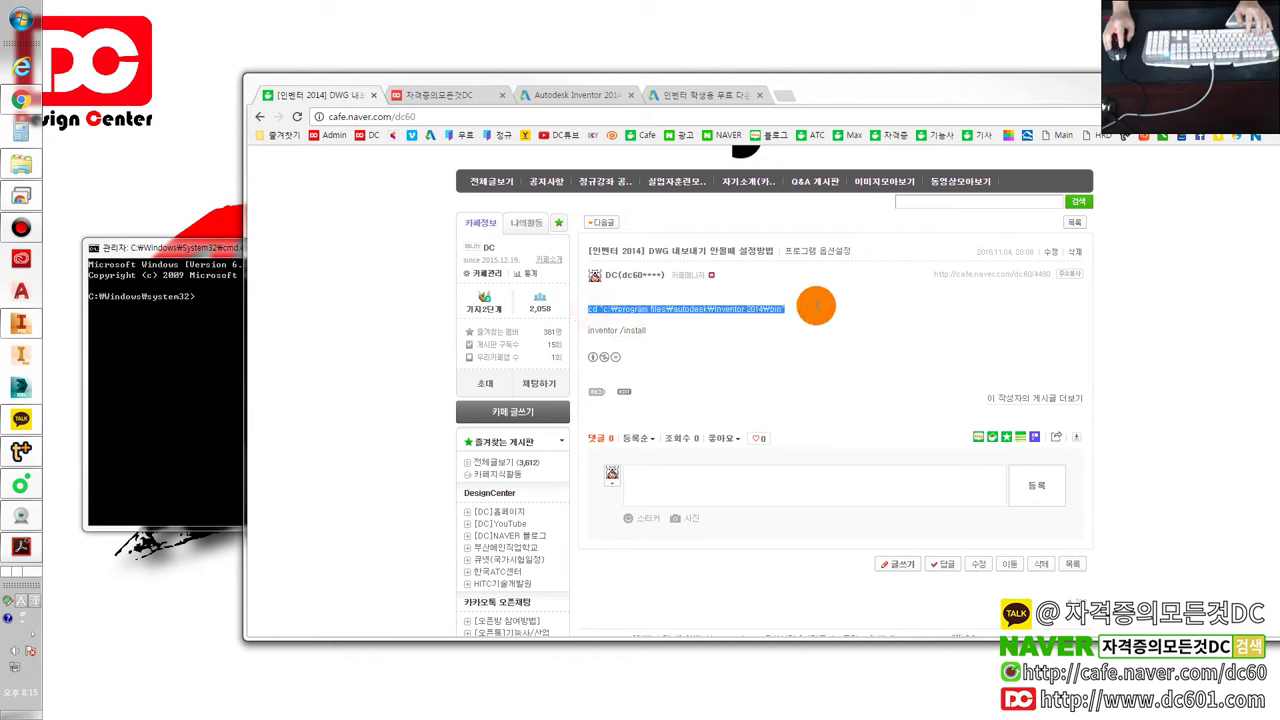
click(230, 304)
text(^V)
key(ctrl+z)
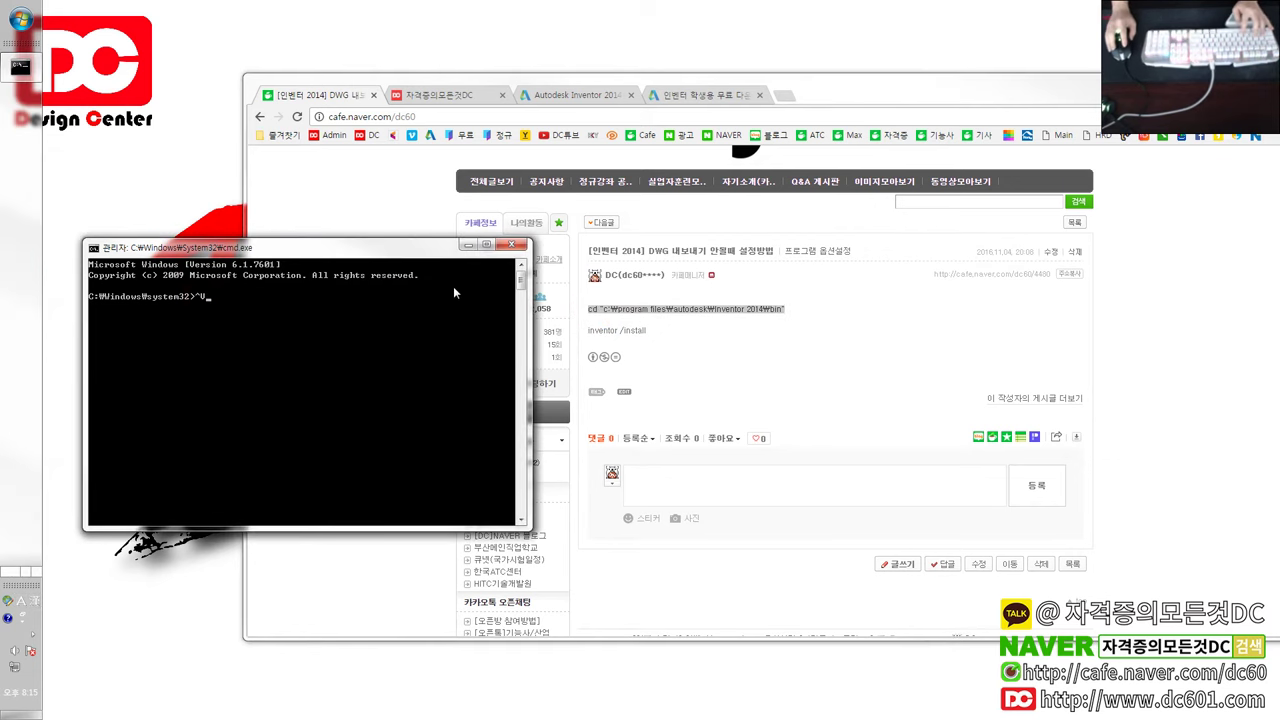
click(658, 308)
click(253, 287)
key(BackSpace)
key(BackSpace)
- Enter the test text dsds, retry the paste, and rearrange the browser and console windows
text(dsds)
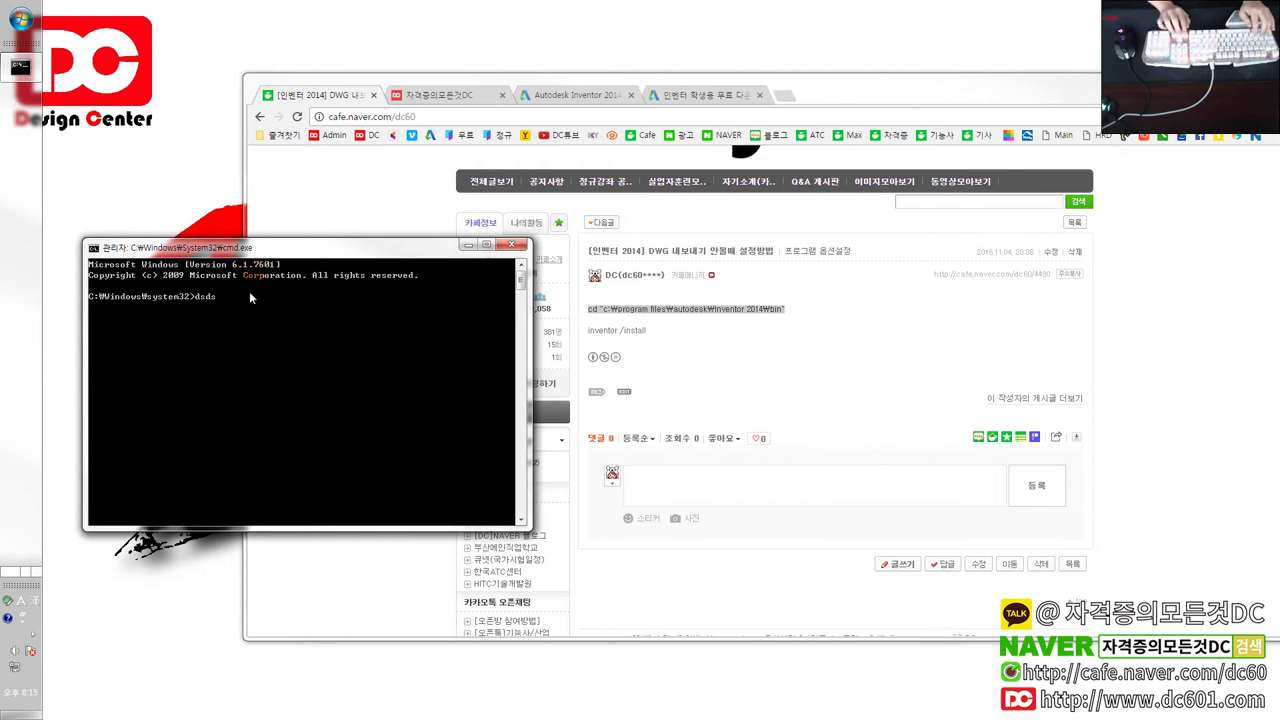
key(ctrl+c)
key(ctrl+v)
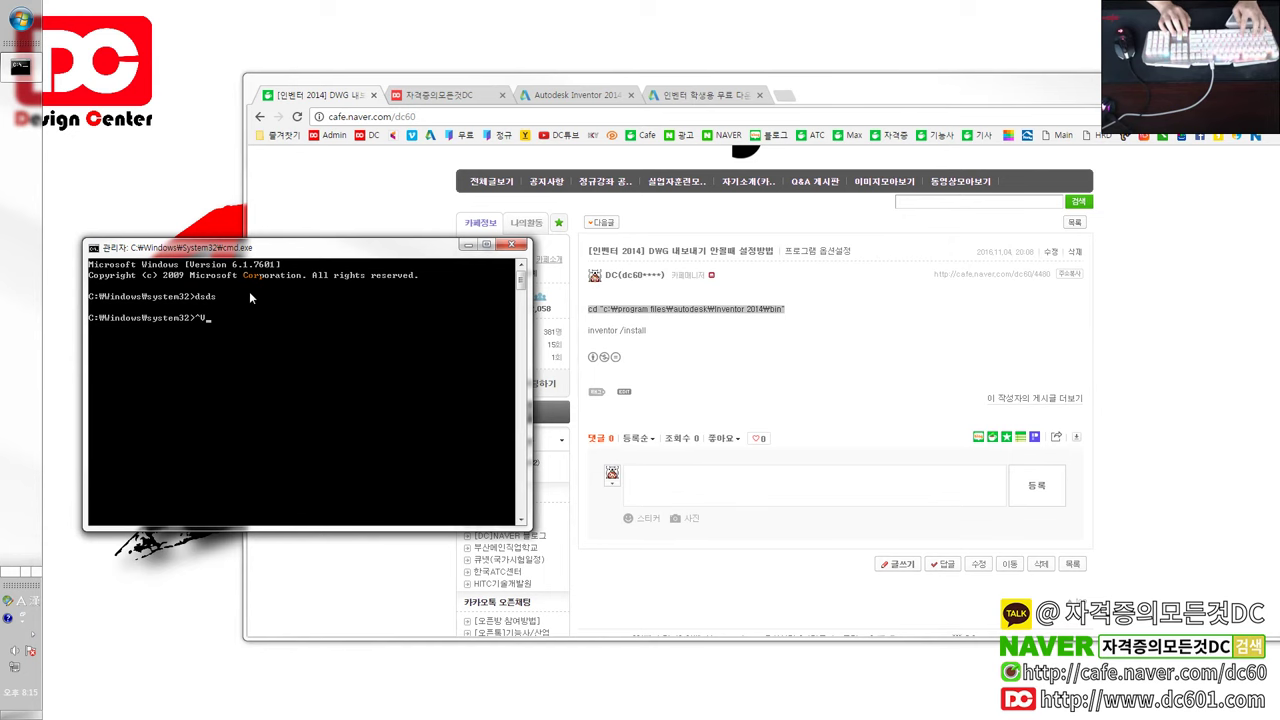
key(BackSpace)
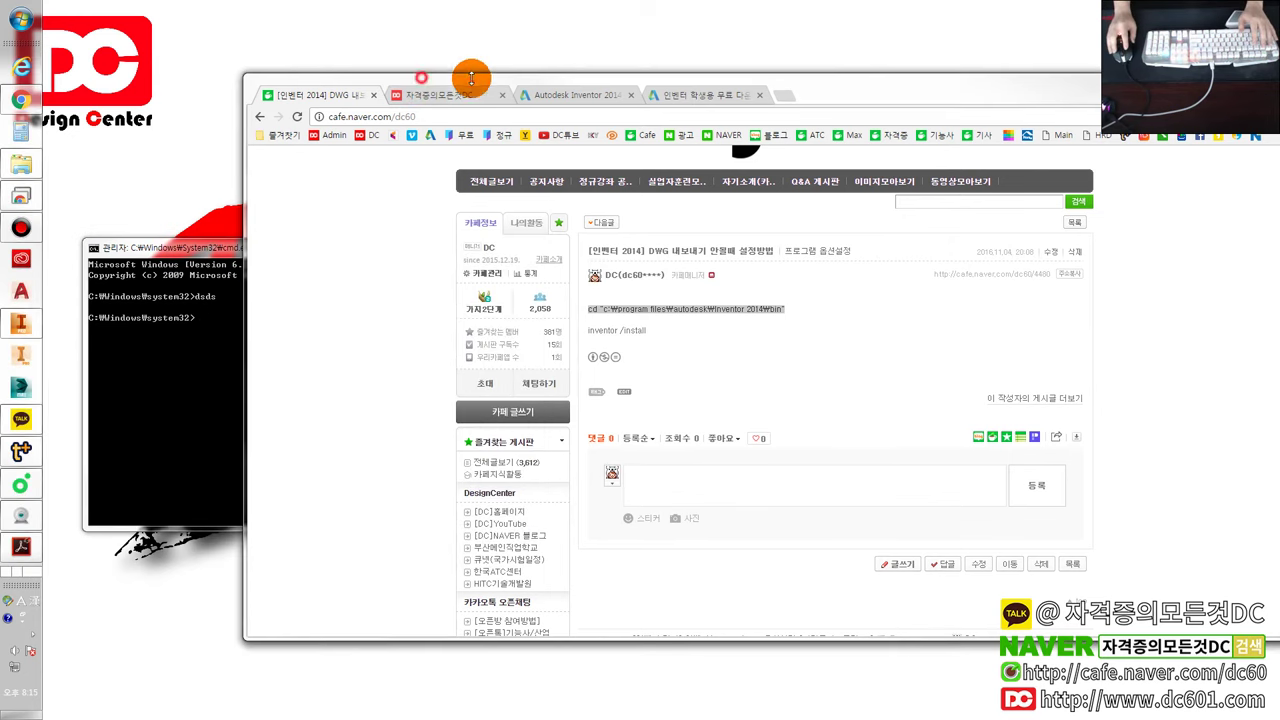
drag(554, 80, 716, 68)
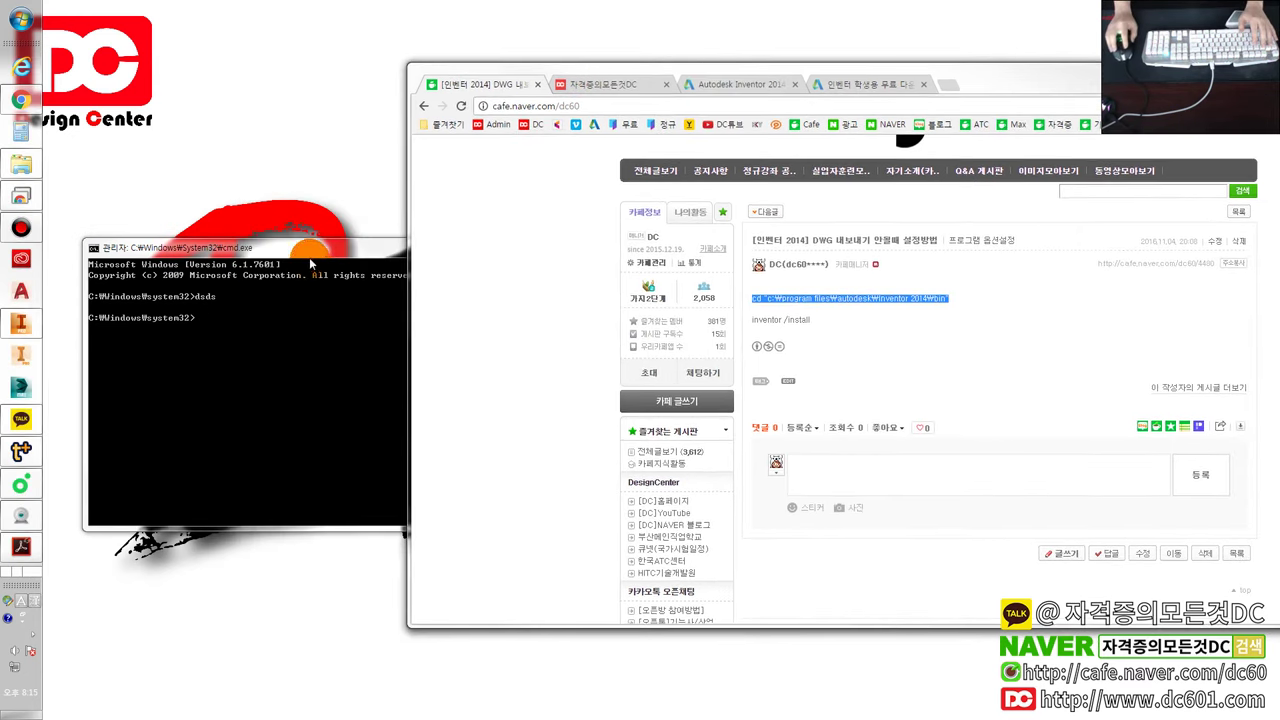
click(310, 250)
drag(300, 250, 288, 263)
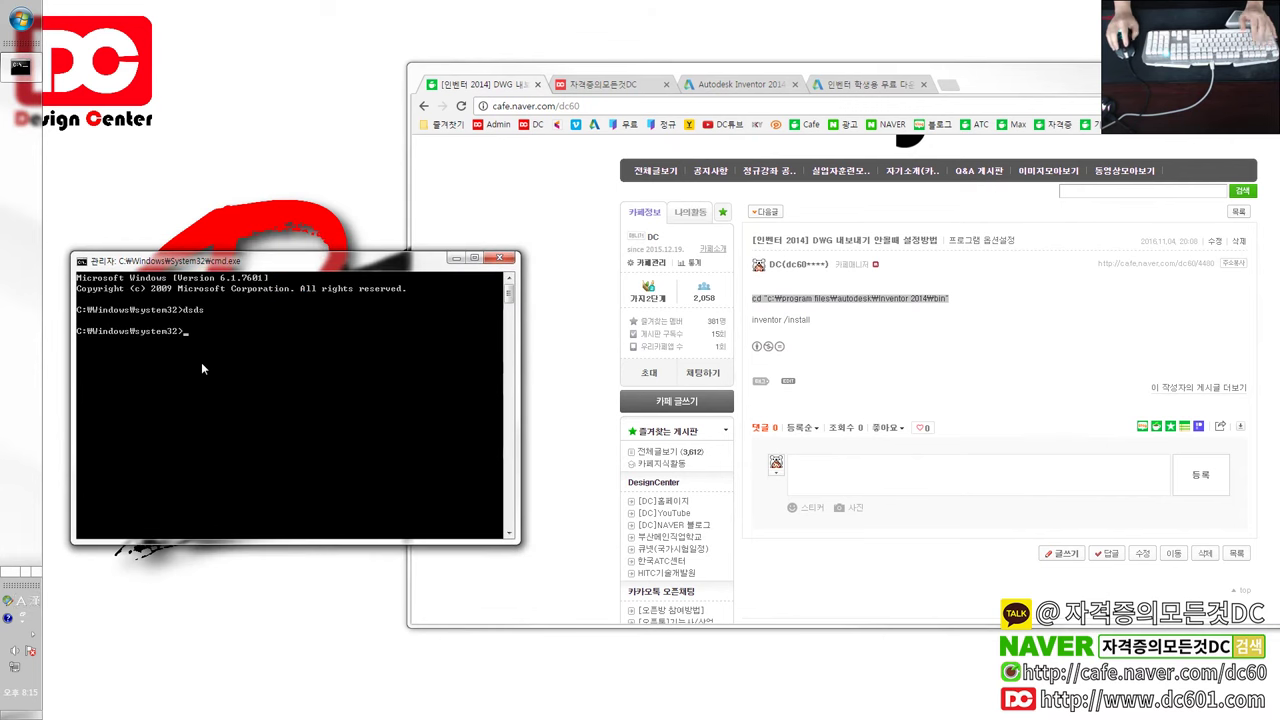
- Start a cd command, fixing the slash after the drive, and clear the leftover quotes
text(cd)
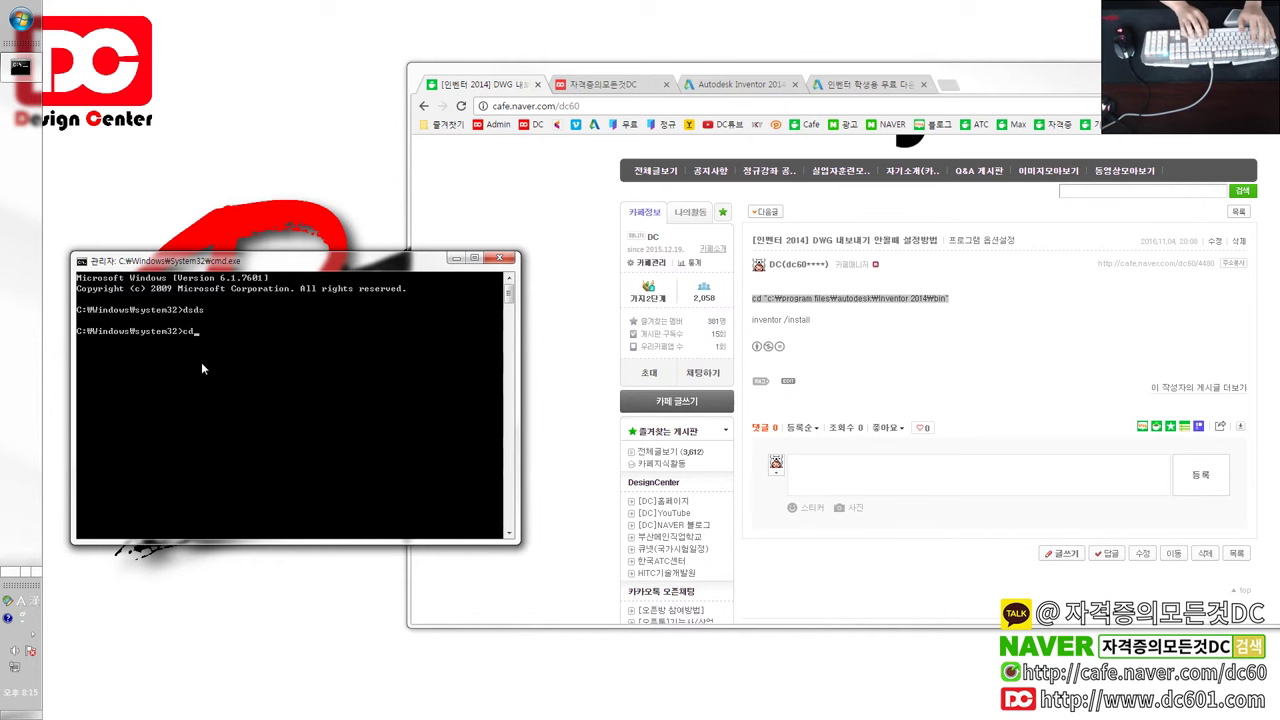
text( "c)
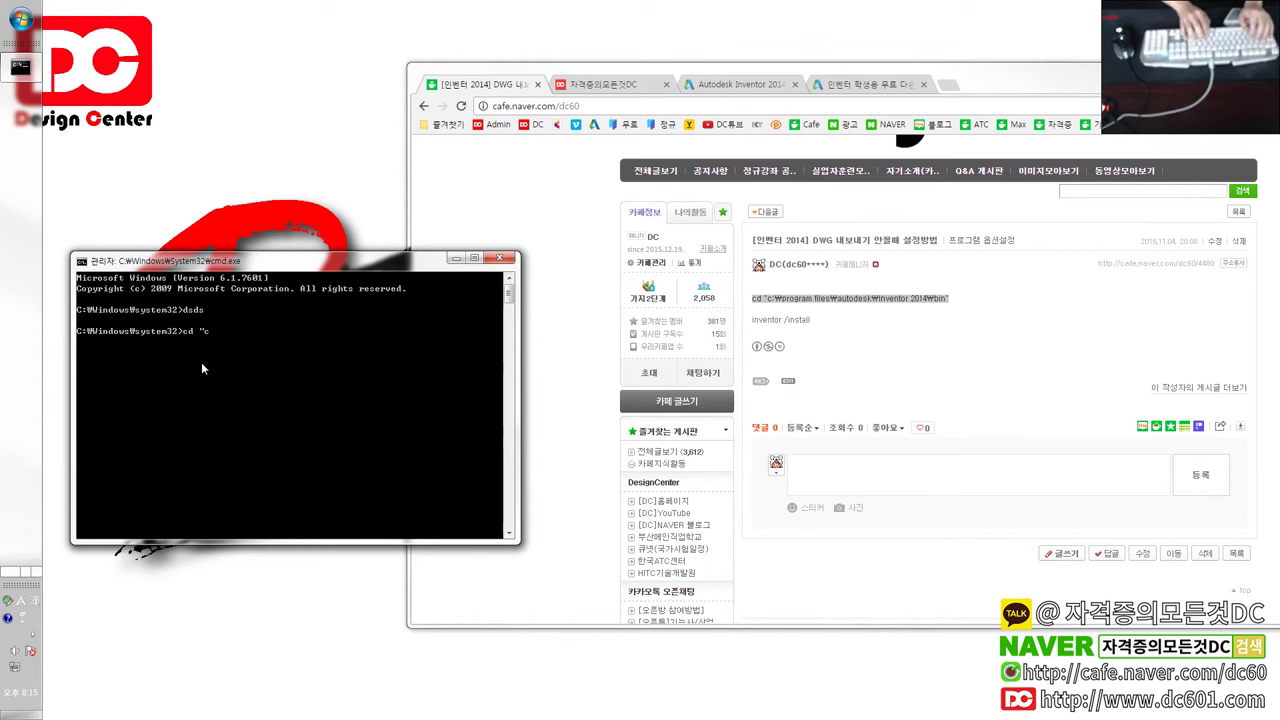
text(/)
key(BackSpace)
text(\)
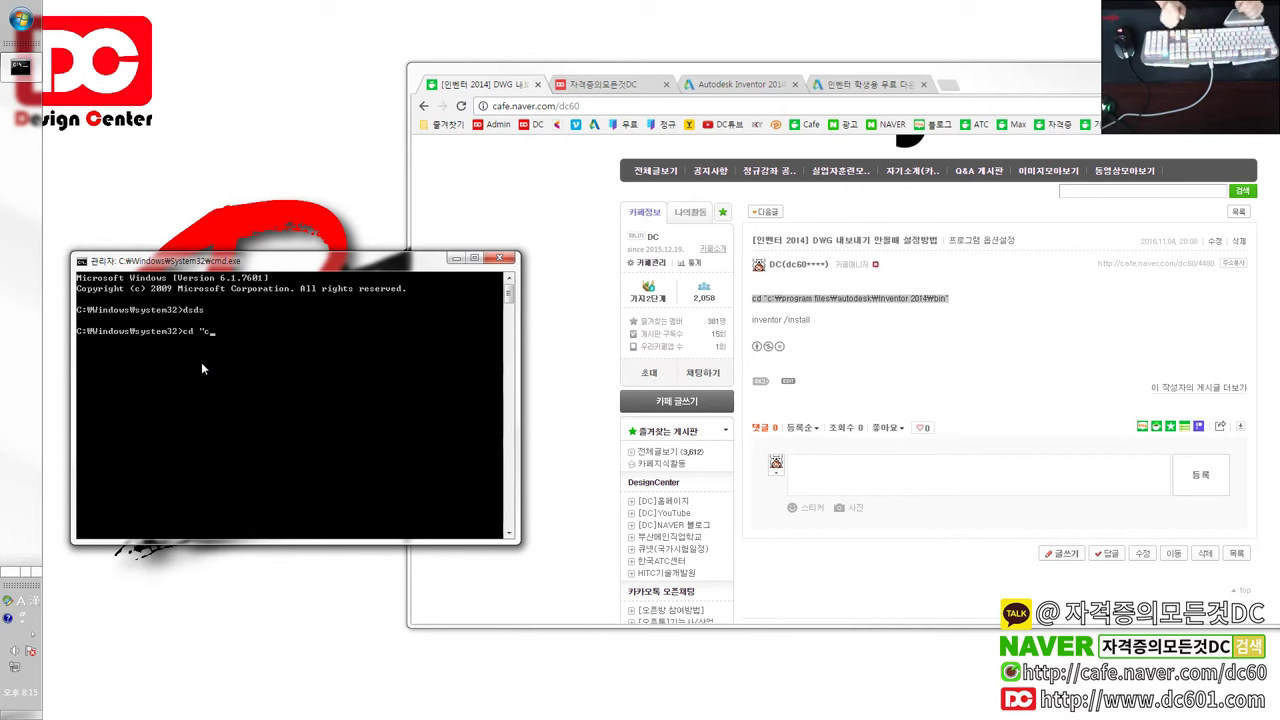
key(BackSpace)
text(/)
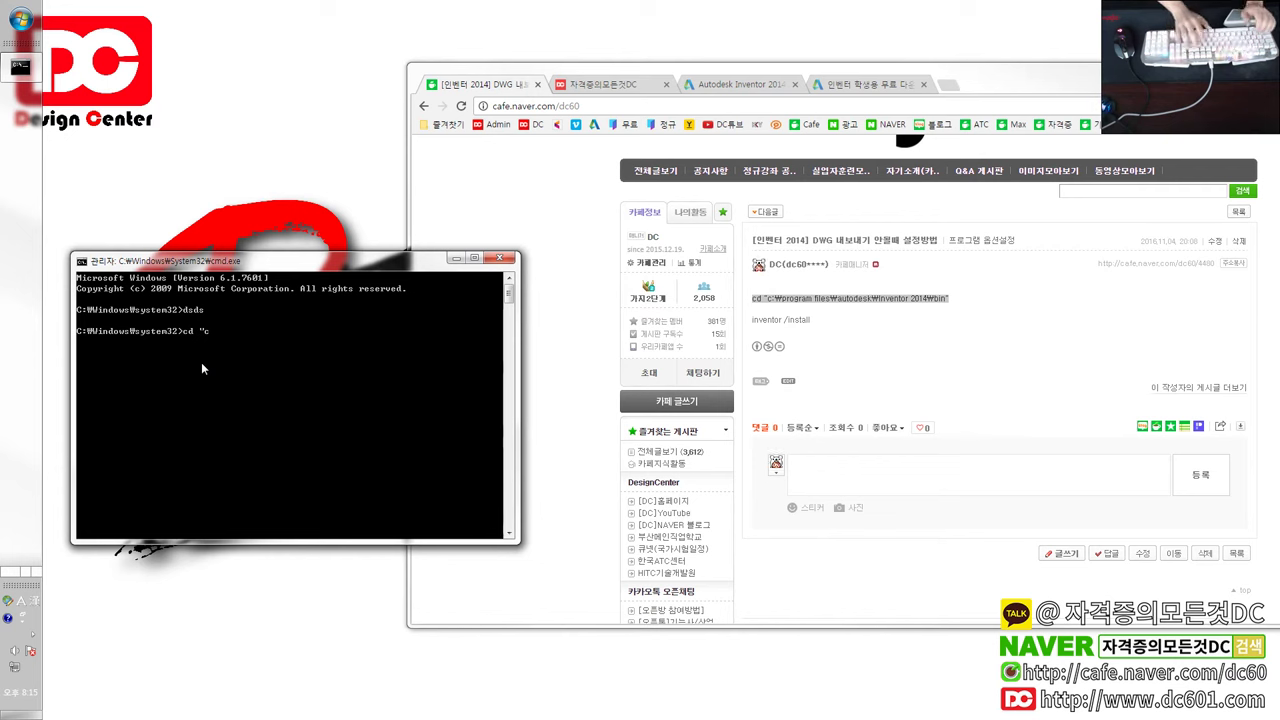
key(BackSpace)
key(Return)
text(cd)
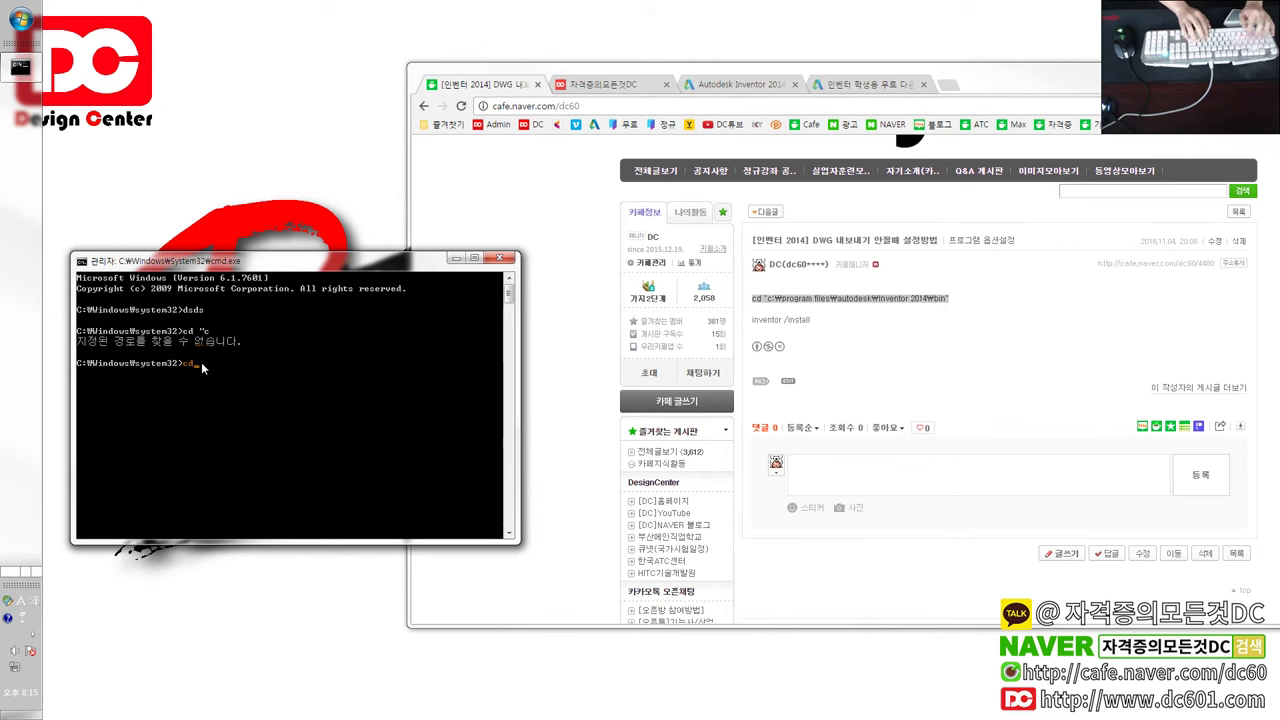
text(" ")
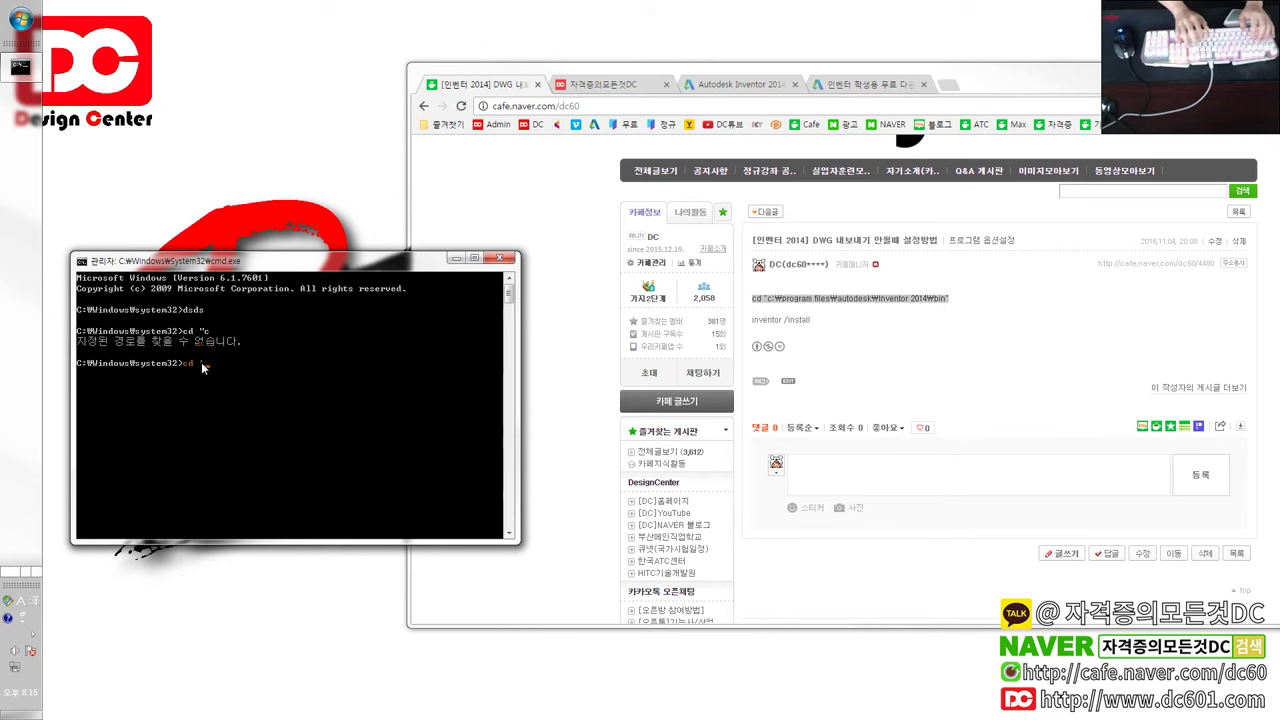
key(BackSpace)
key(BackSpace)
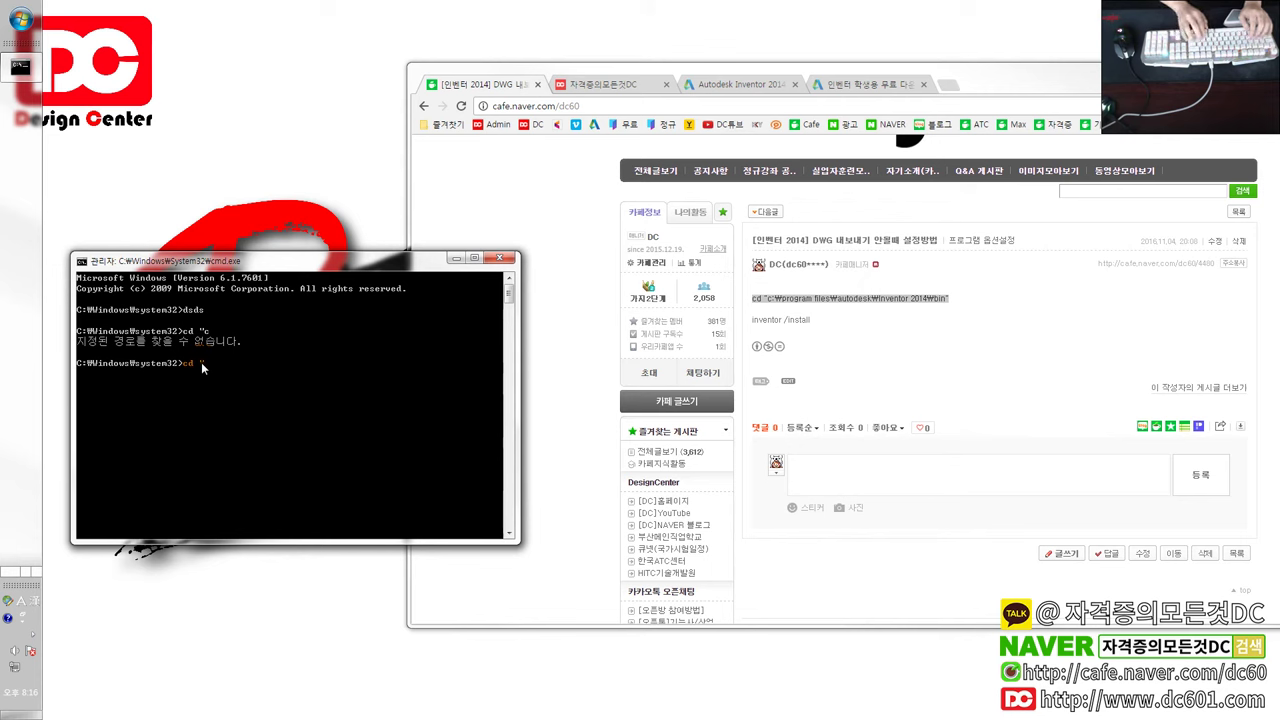
- Run cd "c:\program files\autodesk\inventor 2014\bin", then begin typing inventor /
text(c:)
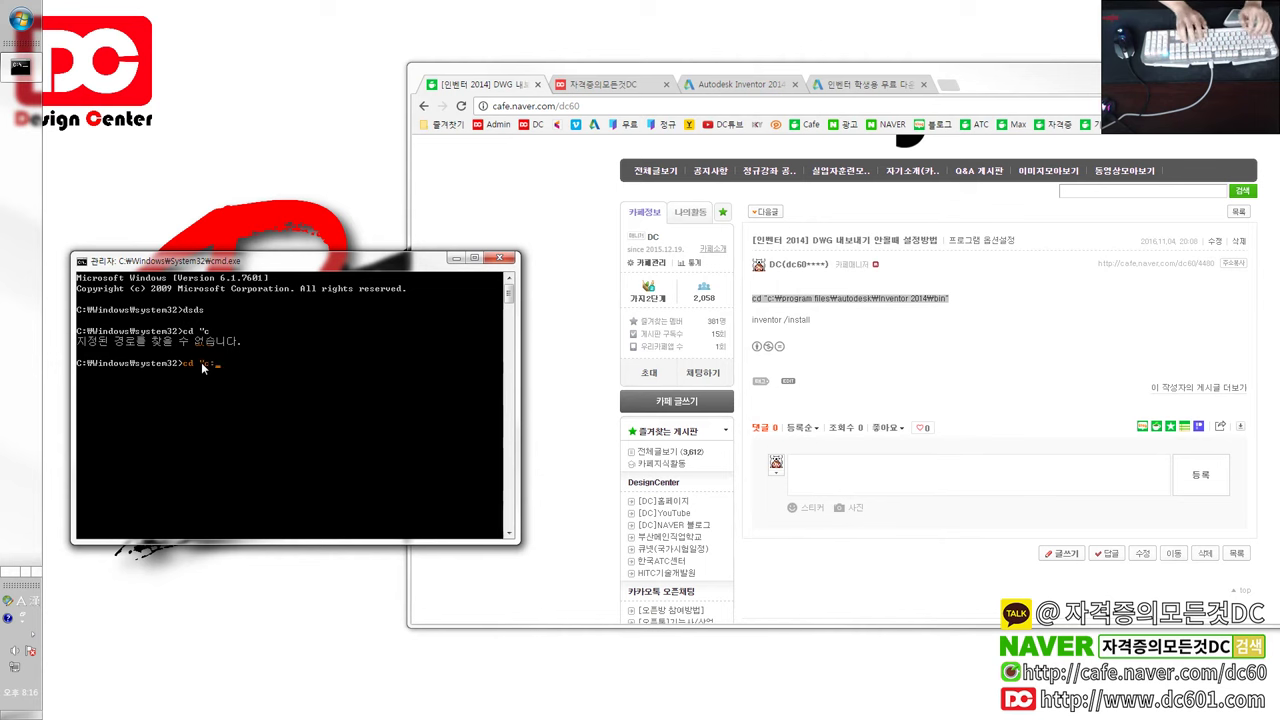
text(\p)
key(BackSpace)
text(rog)
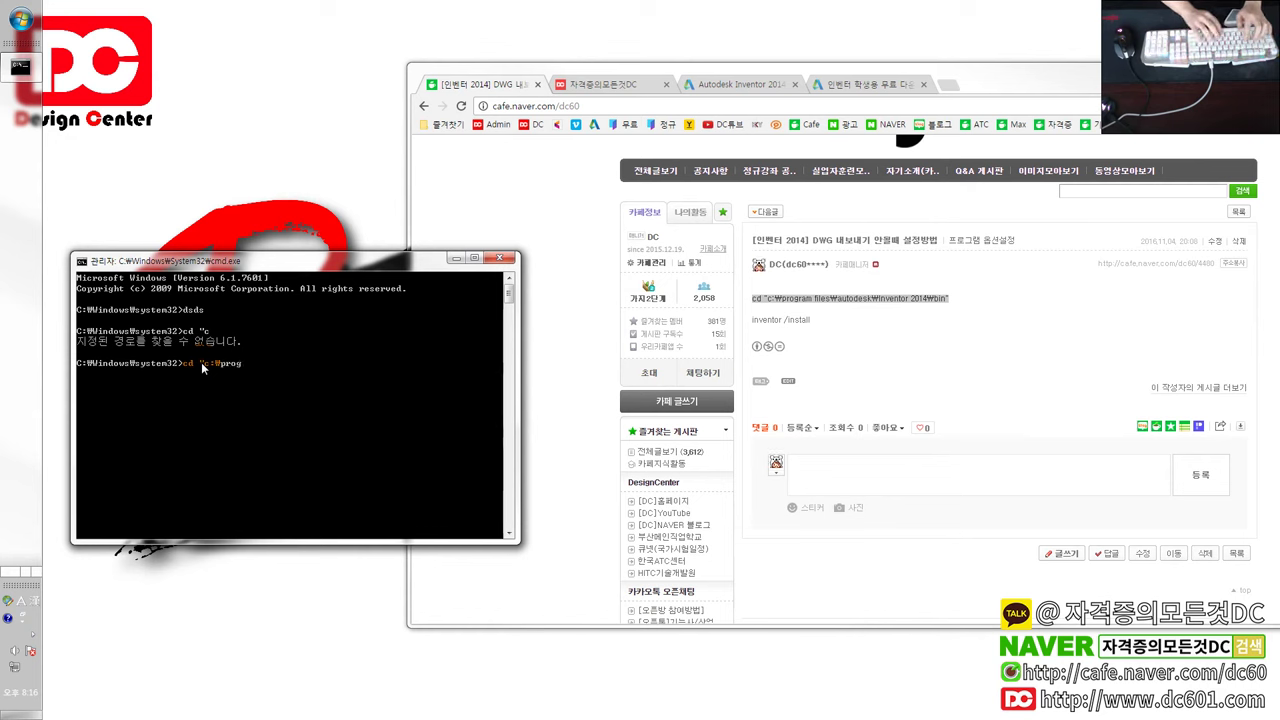
text(ram)
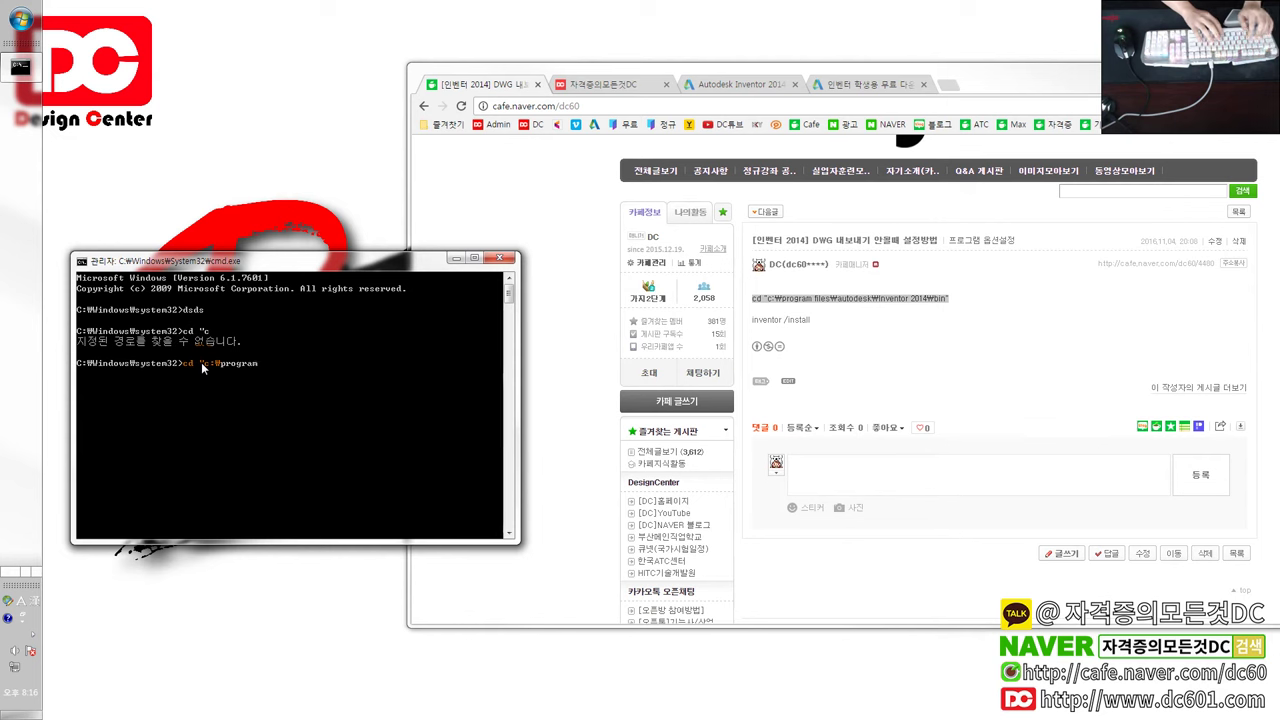
text( fi)
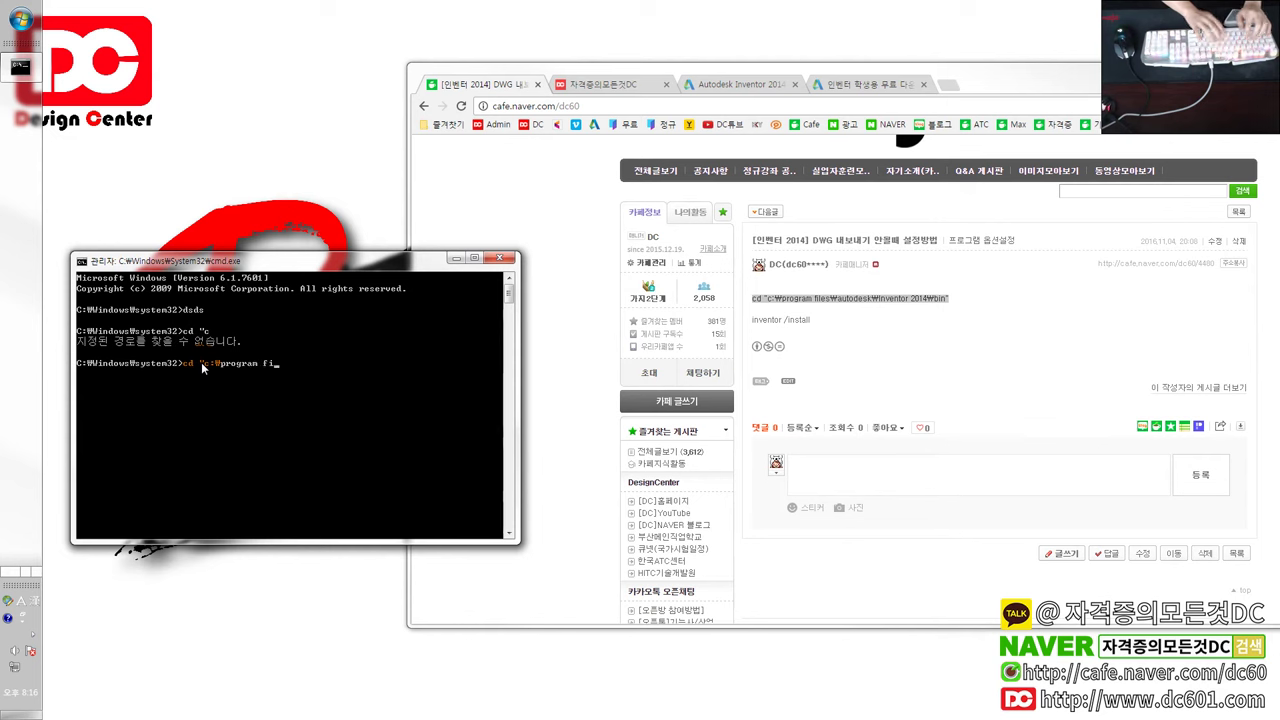
text(les)
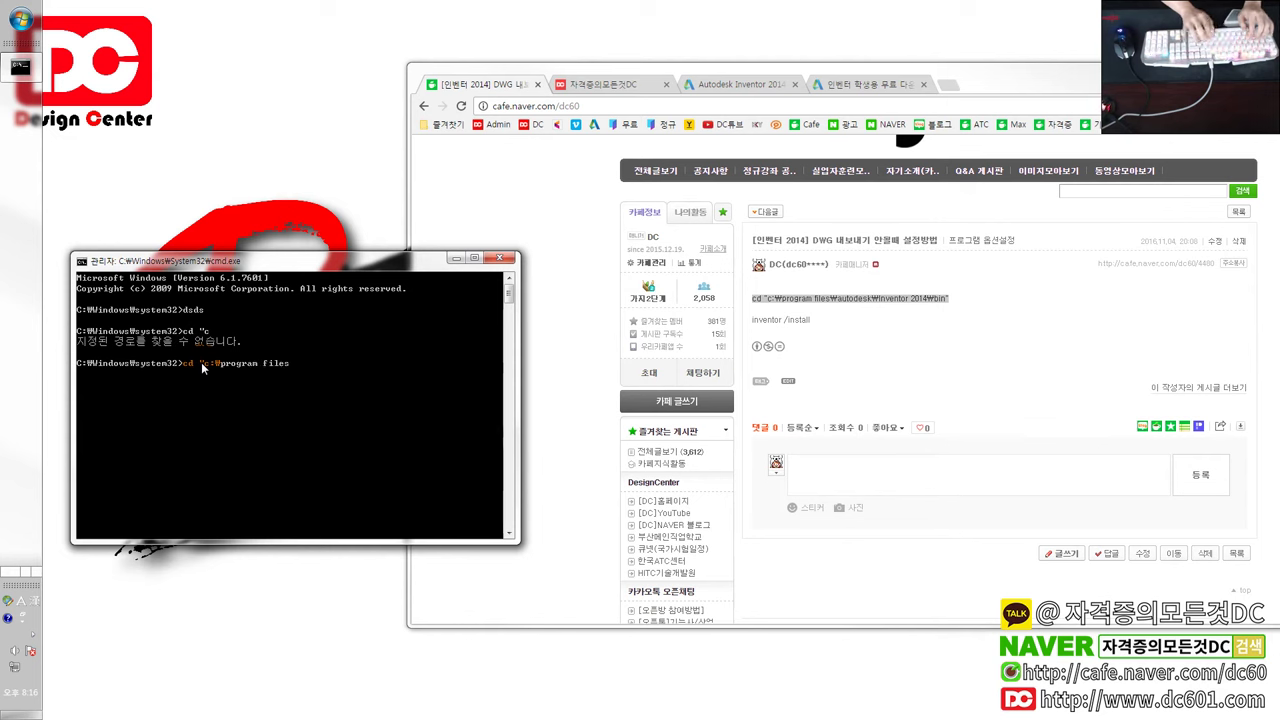
text(₩autodesk)
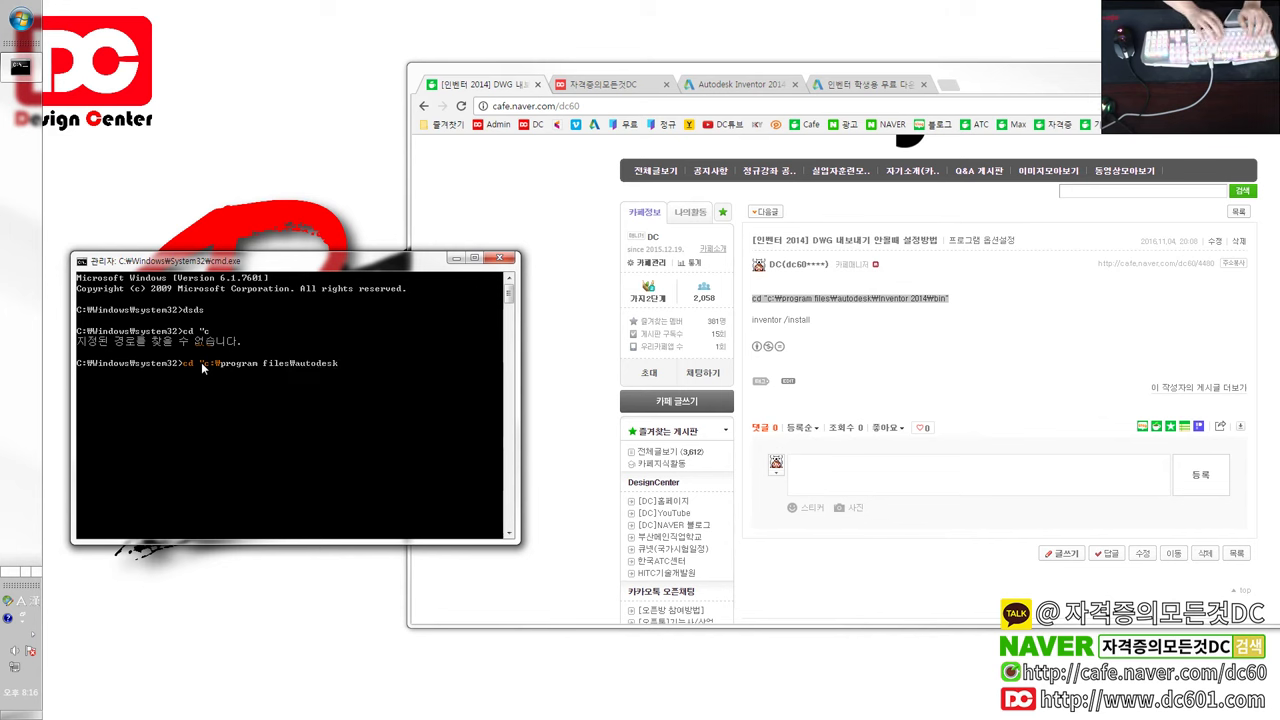
text(\)
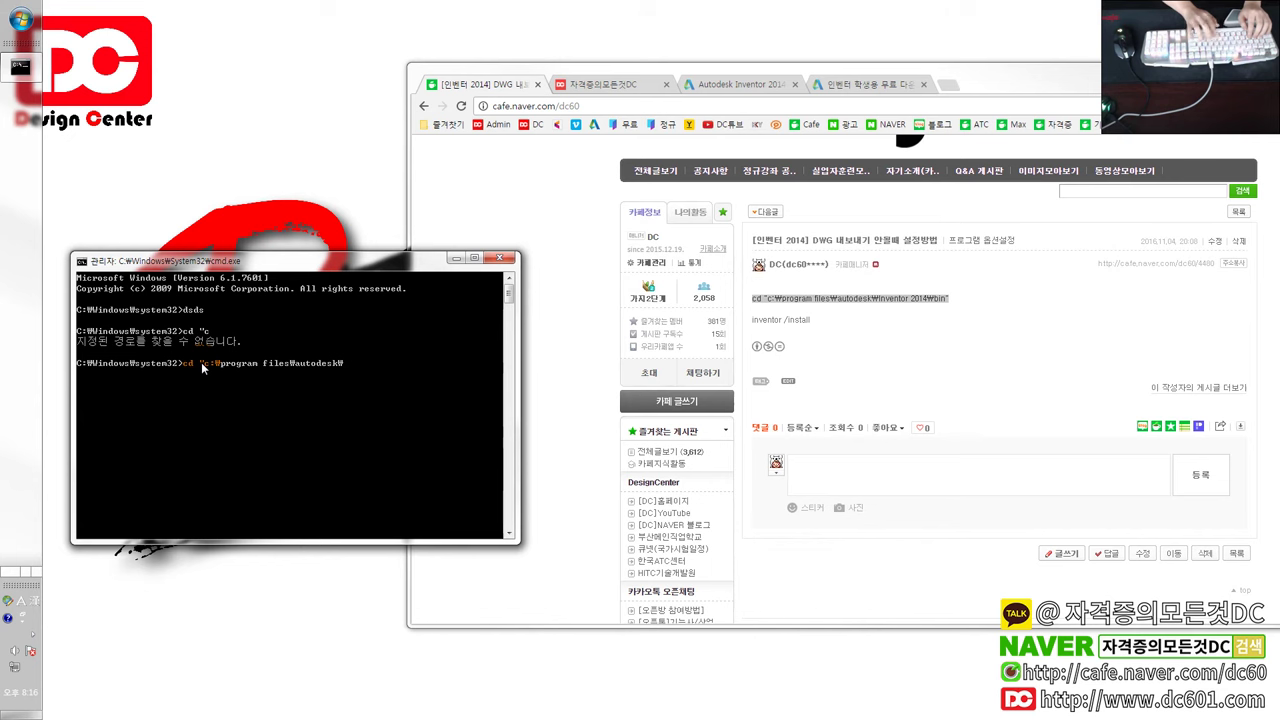
text(inventor)
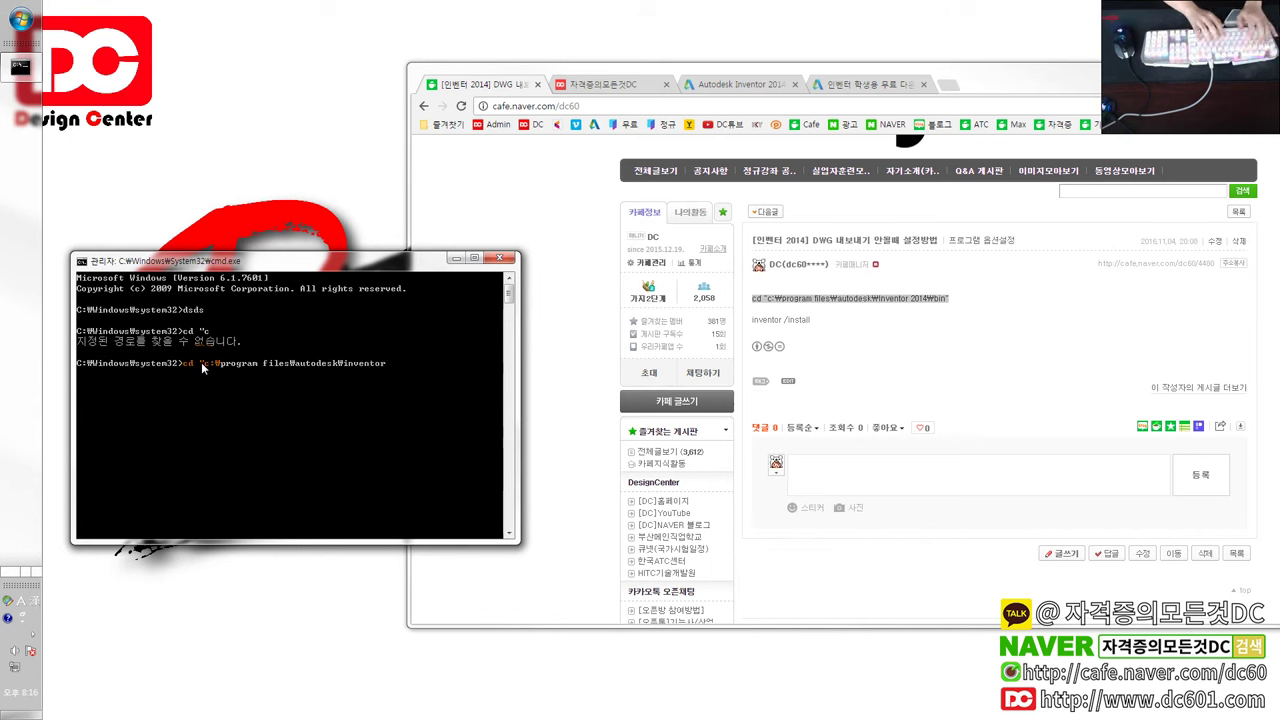
text( 2014)
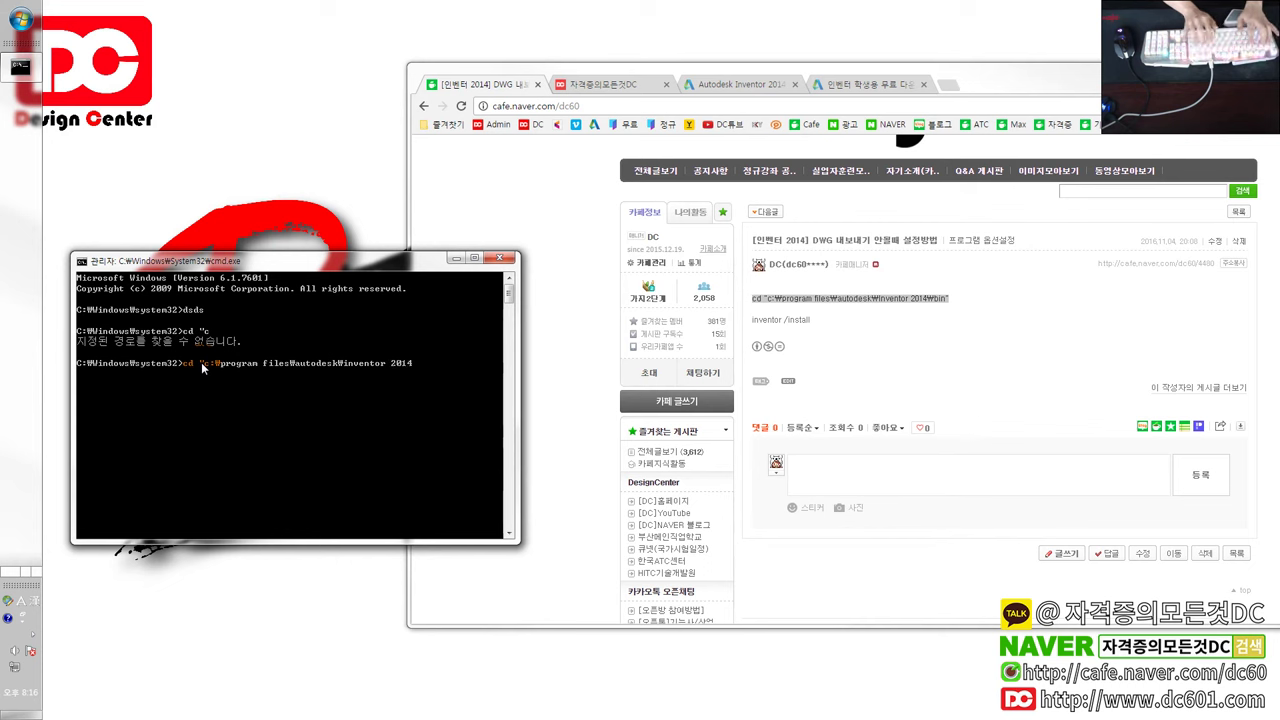
text(\)
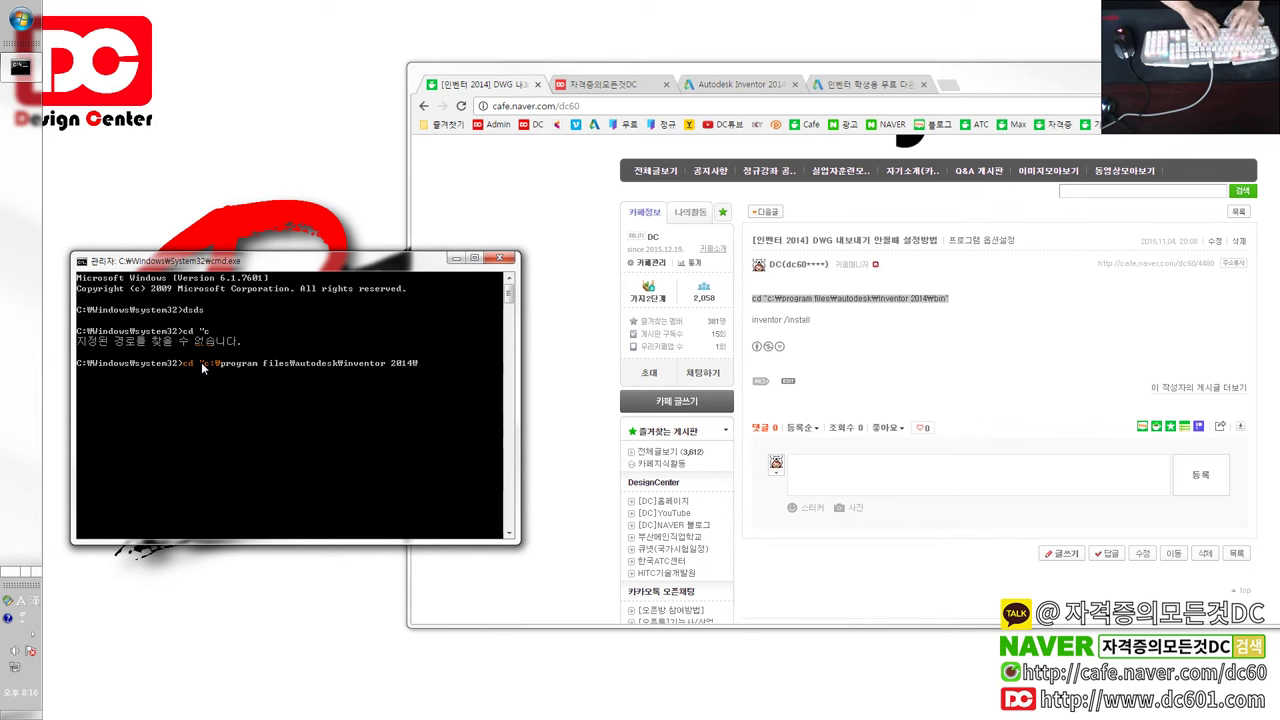
text(bin)
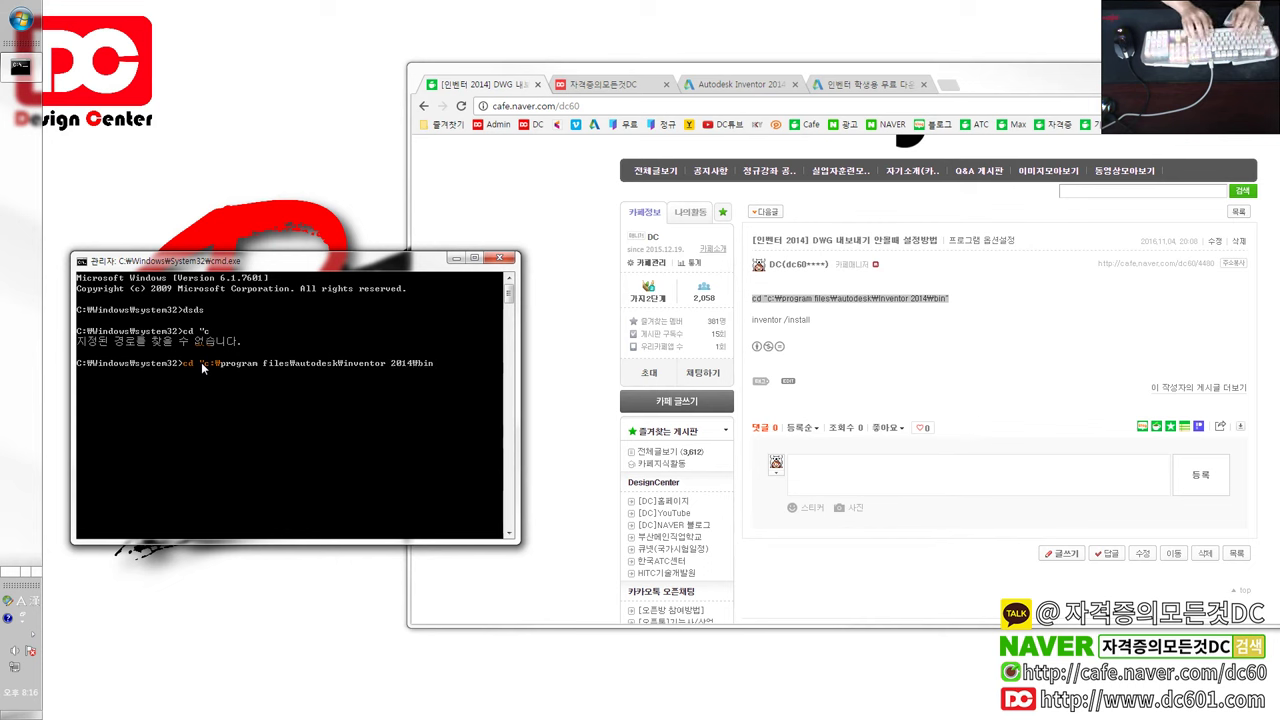
text(")
key(Return)
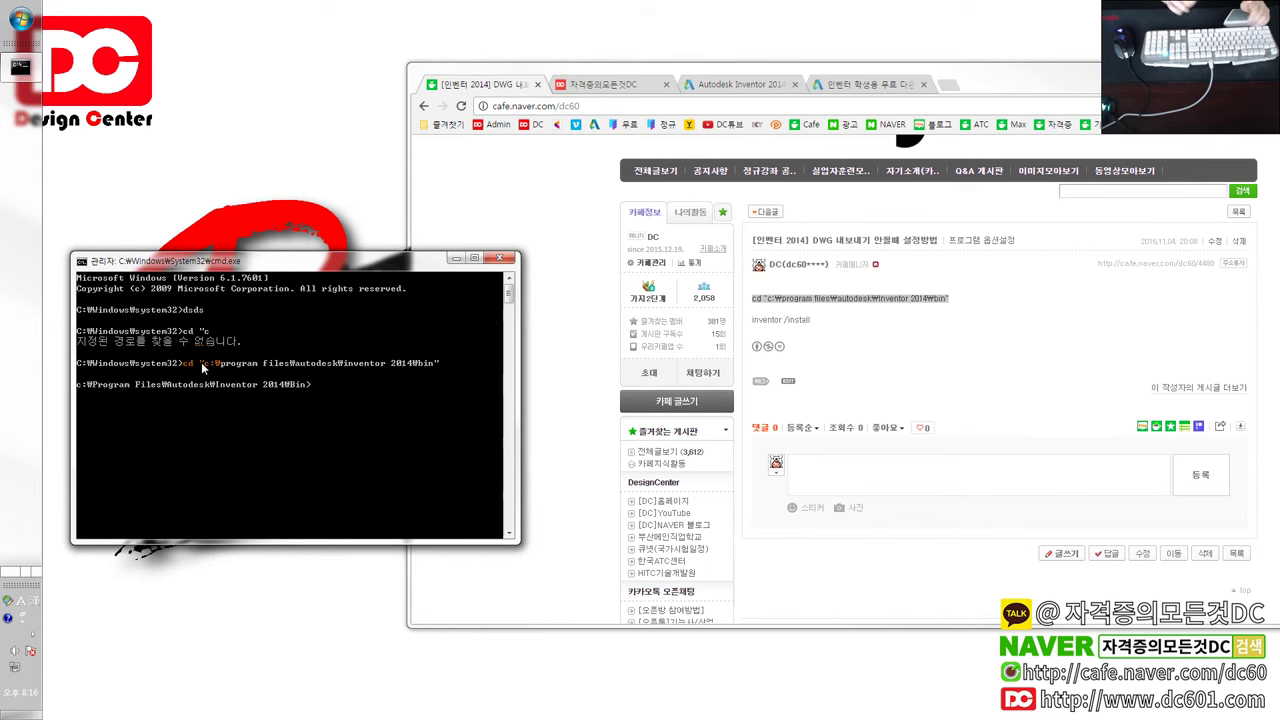
text(inventor /)
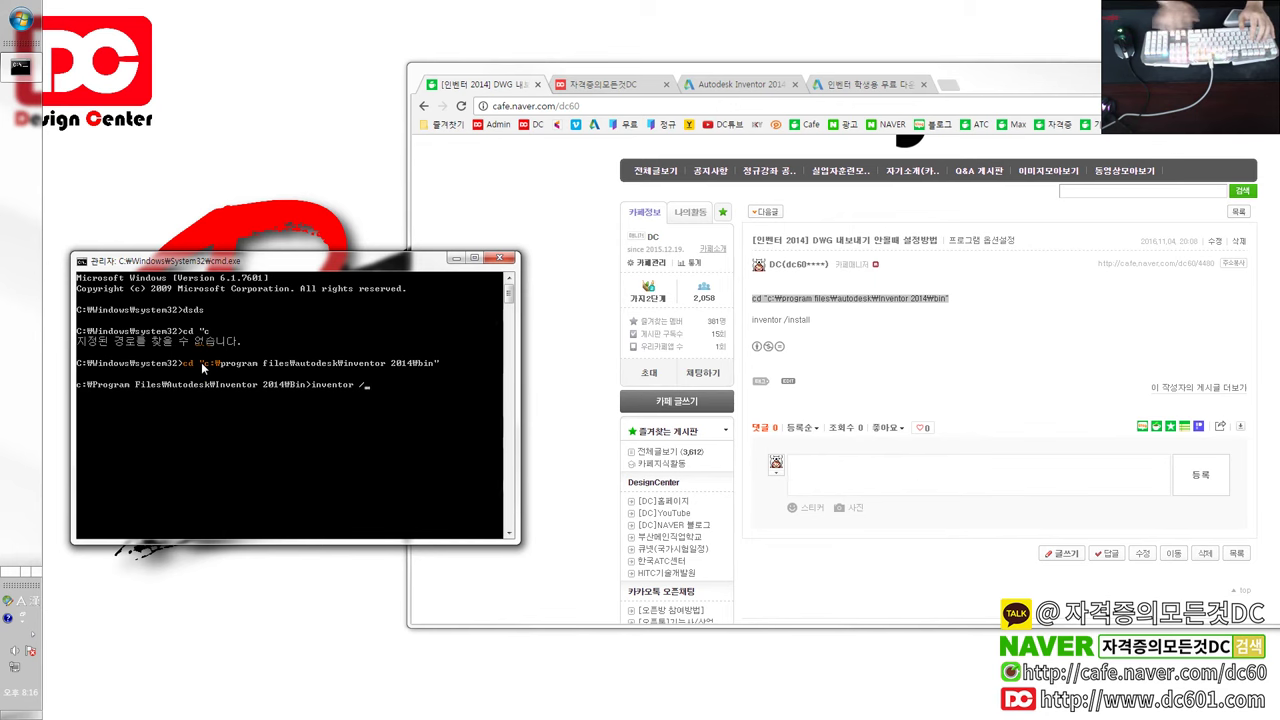
- Copy 'inventor /install' from the cafe post, run it in the bin folder, and close the console
click(1213, 243)
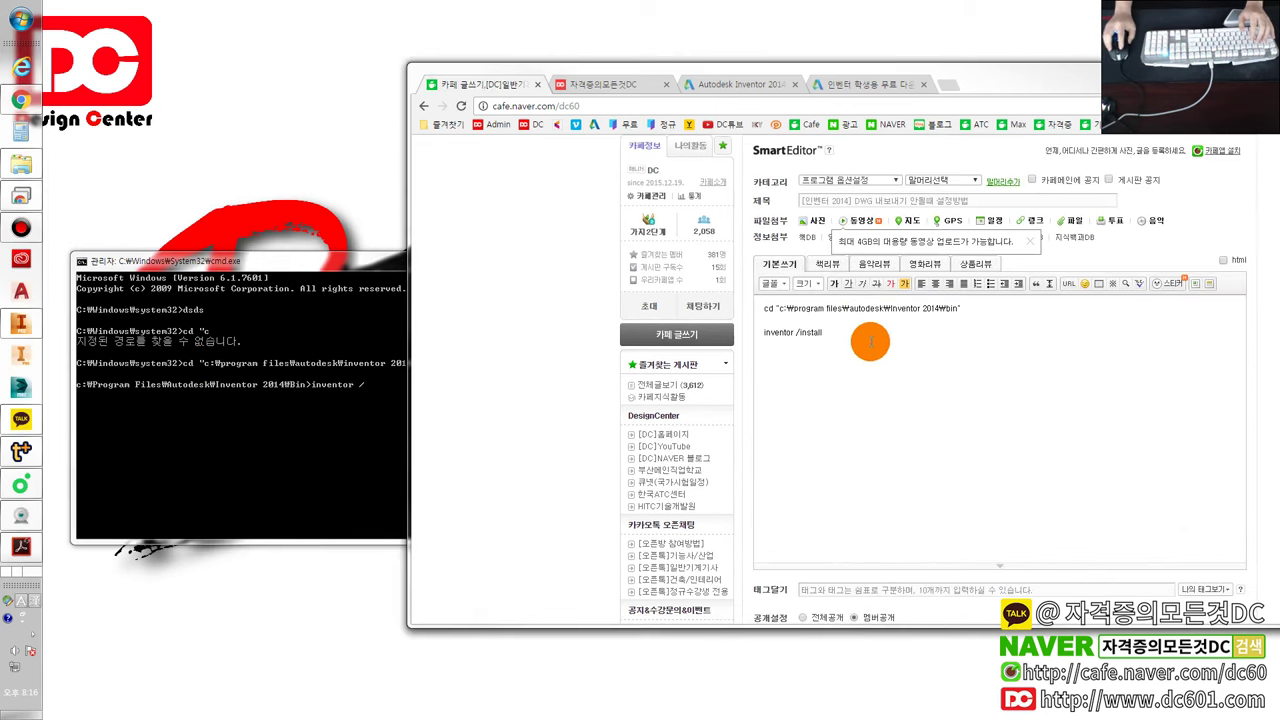
drag(870, 341, 797, 333)
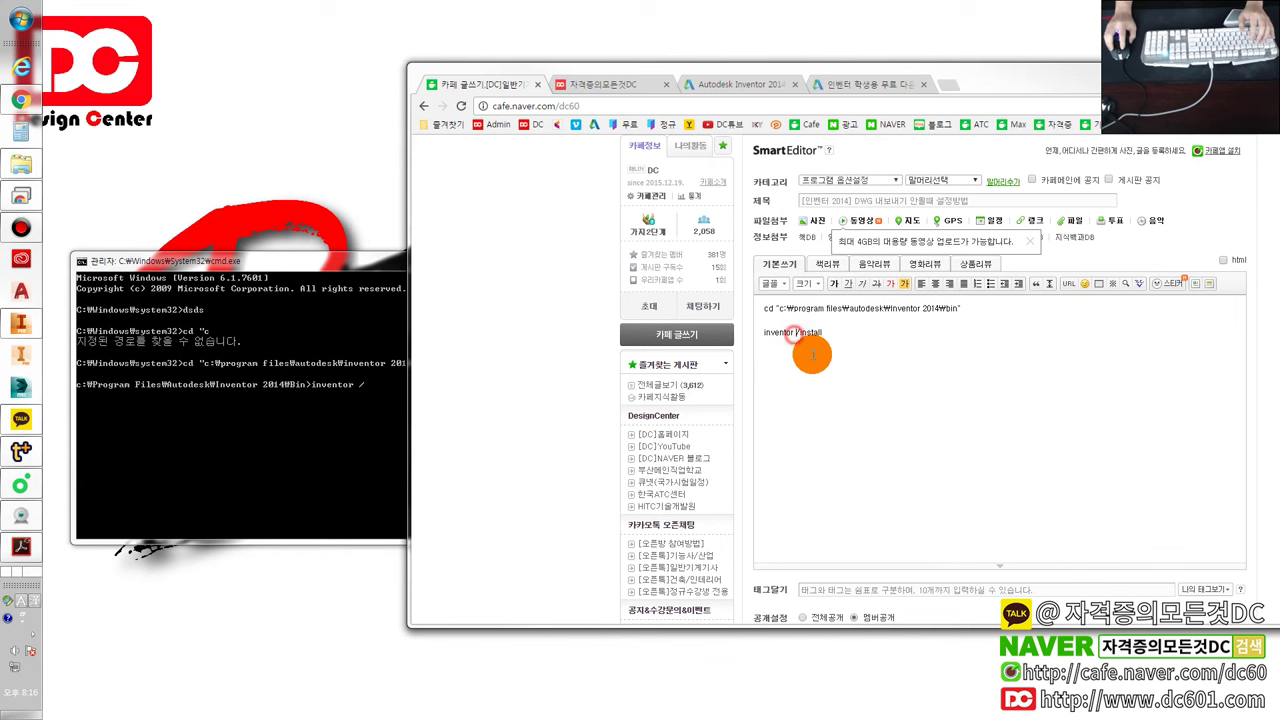
click(361, 393)
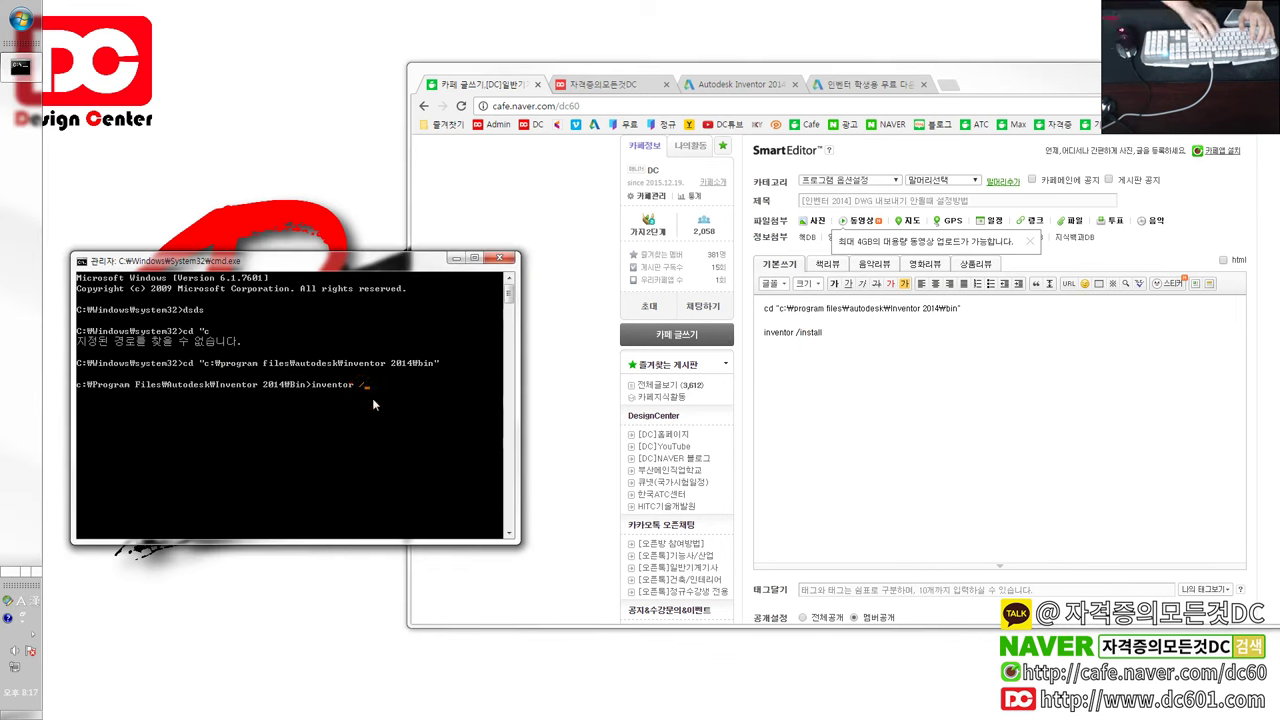
text(in)
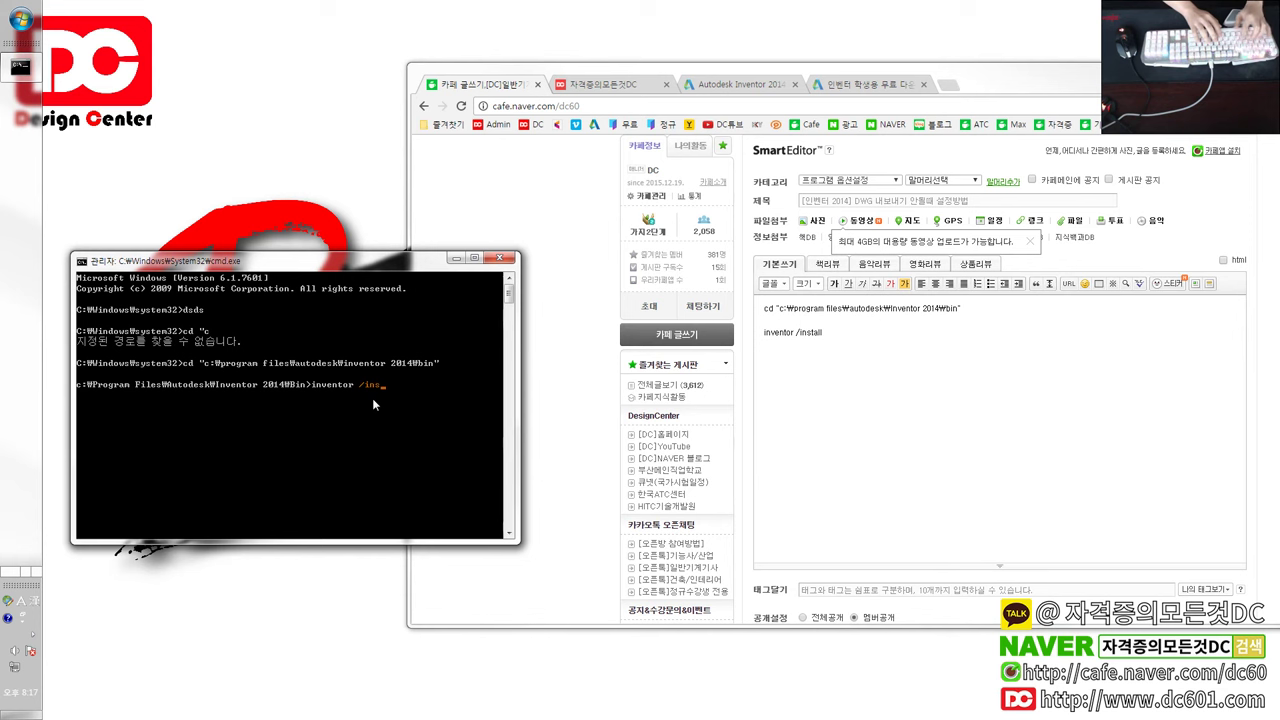
text(stall)
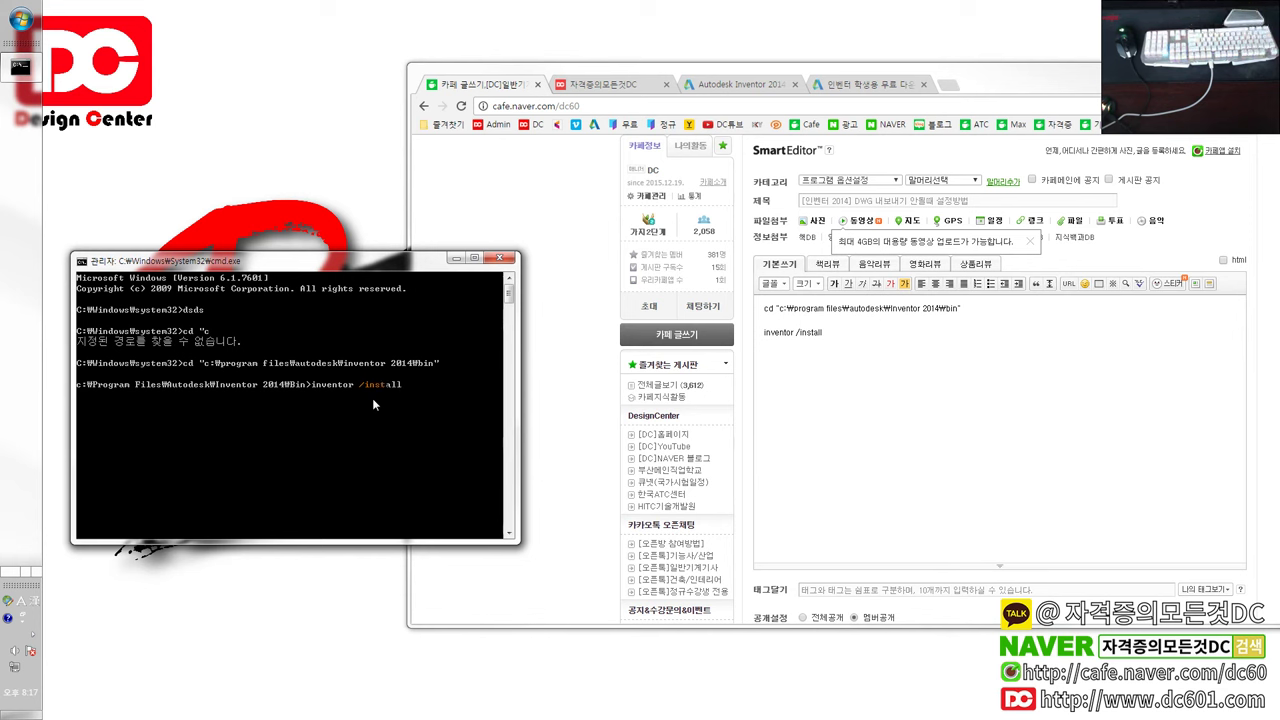
key(Return)
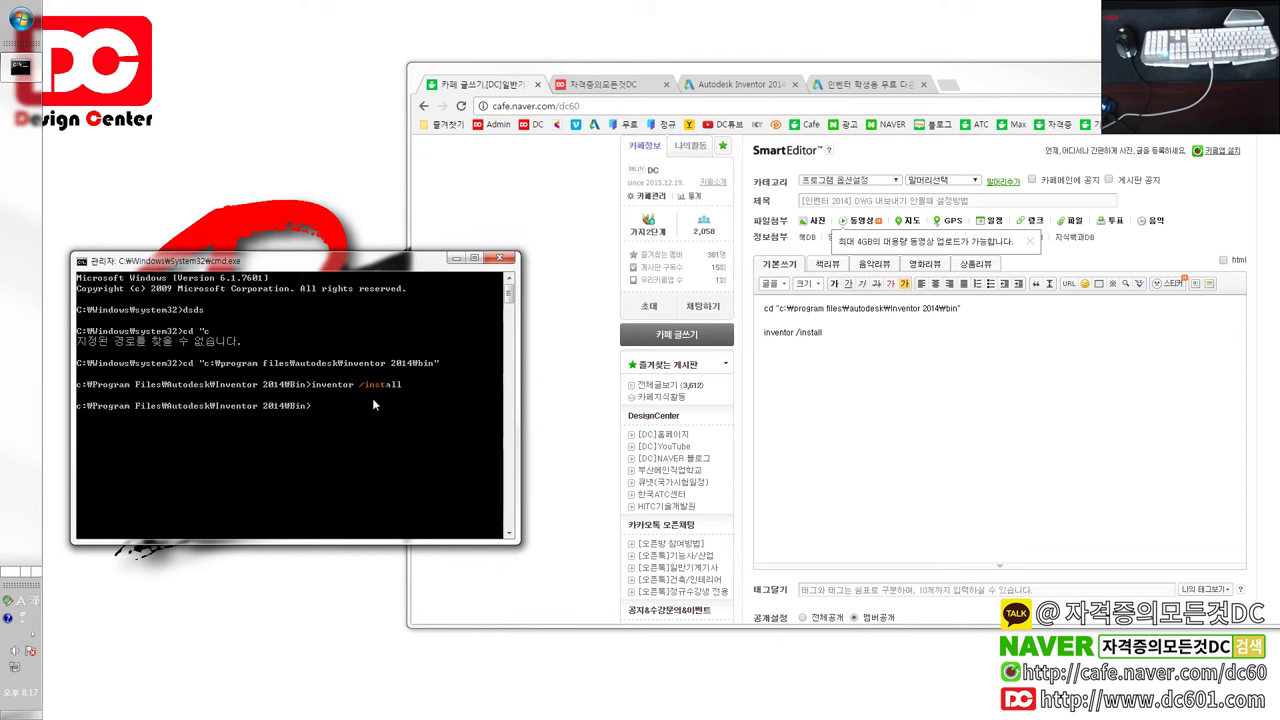
click(505, 262)
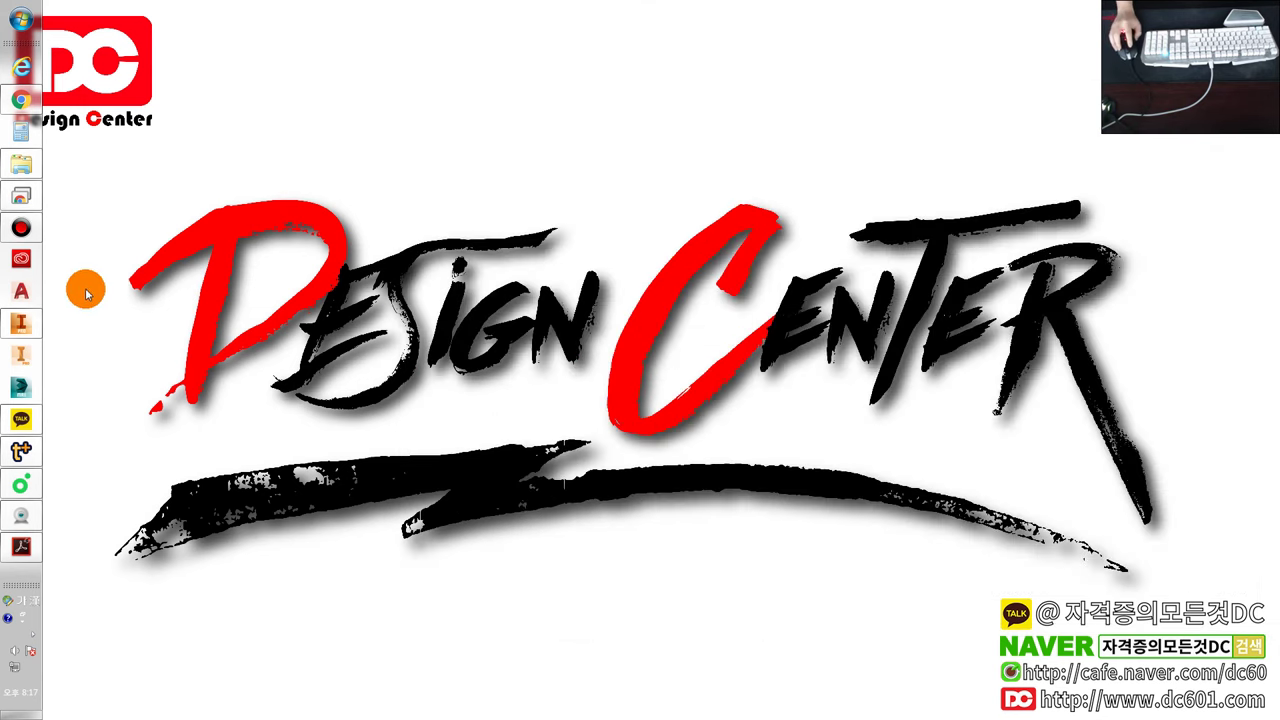
click(24, 325)
- Start Save as DWG from the application menu and set the file type to AutoCAD DWG
click(58, 14)
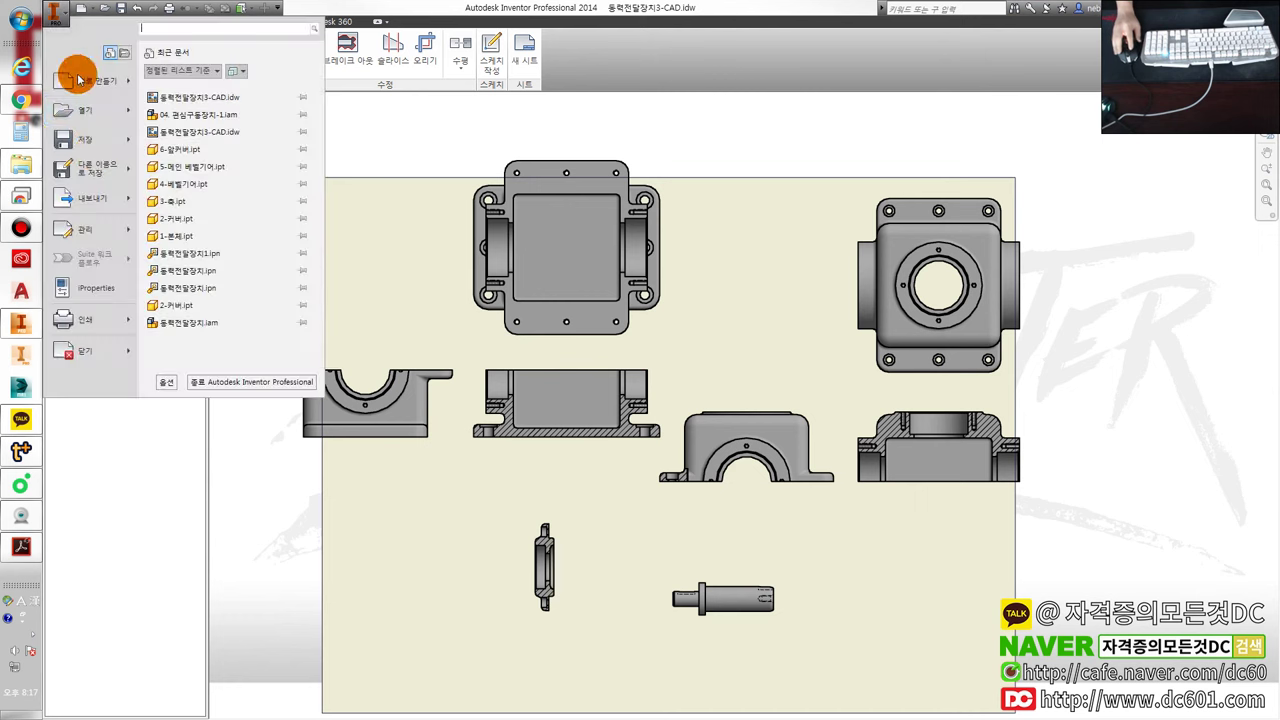
mouse_move(92, 198)
click(180, 197)
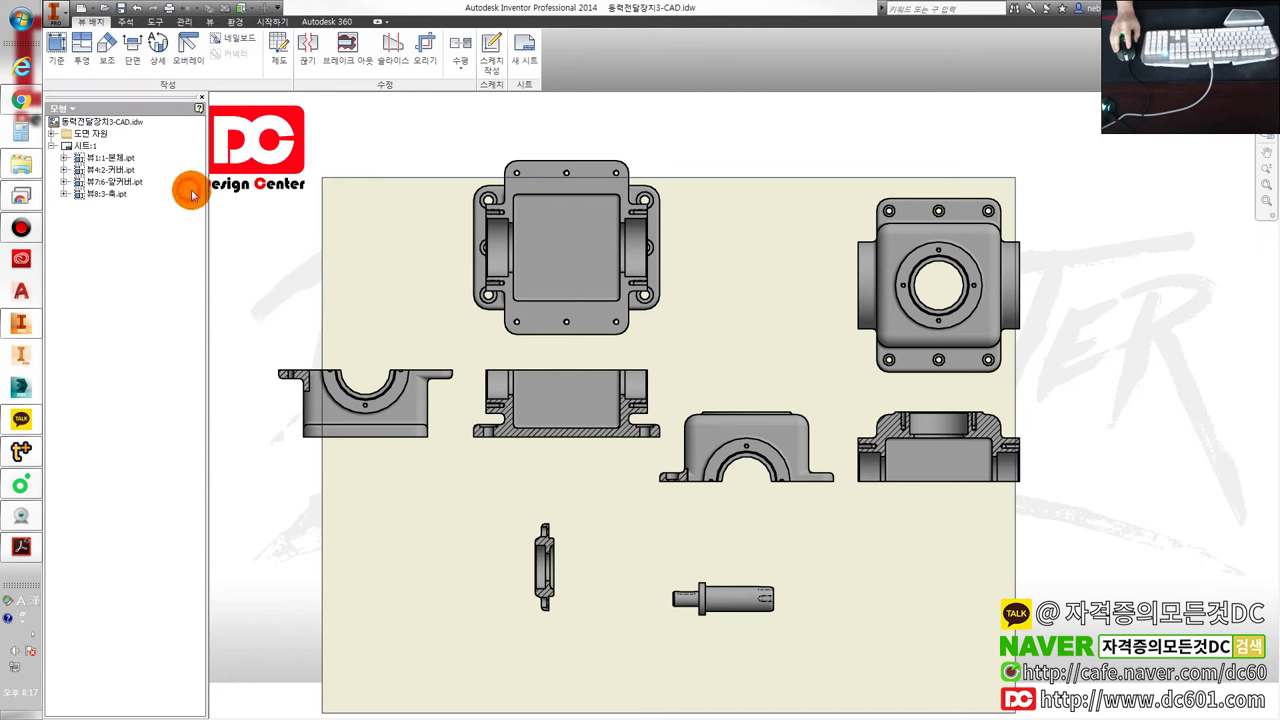
click(810, 515)
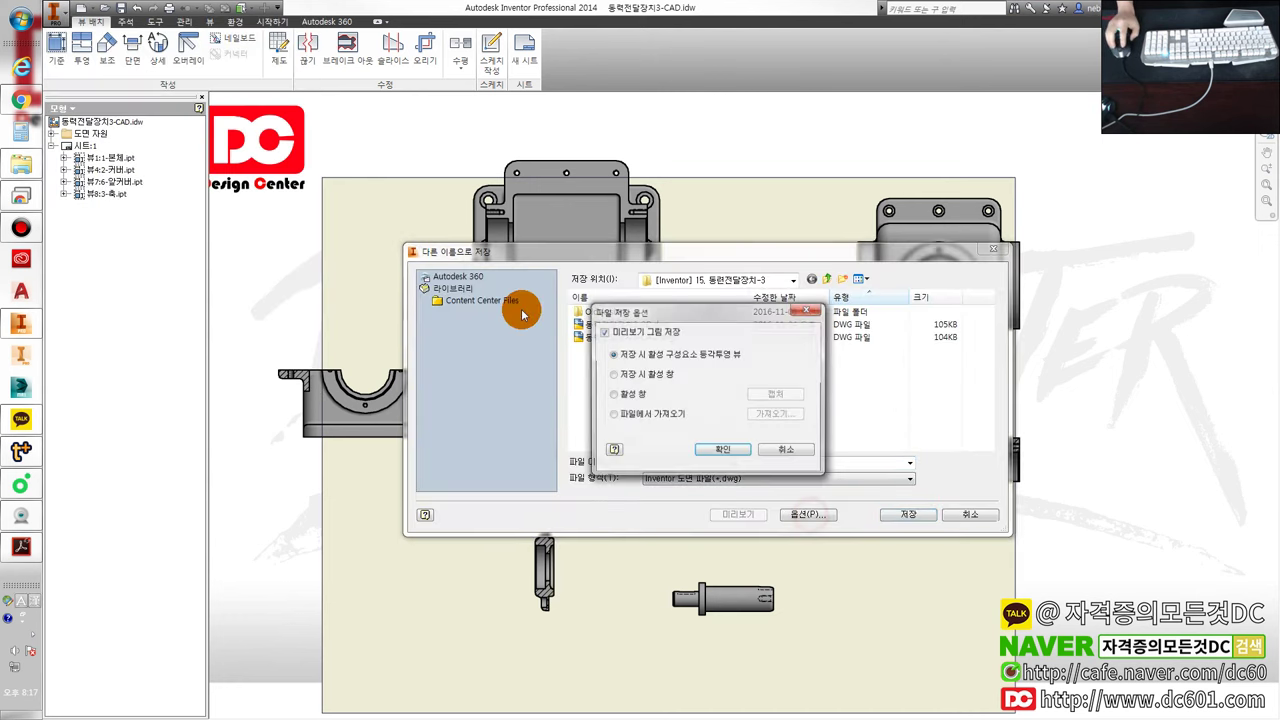
click(770, 452)
click(790, 478)
click(790, 494)
- Apply the 기본 DWG 구성 export configuration and save the drawing as 동력전달장치3-CAD.dwg
click(792, 515)
click(757, 280)
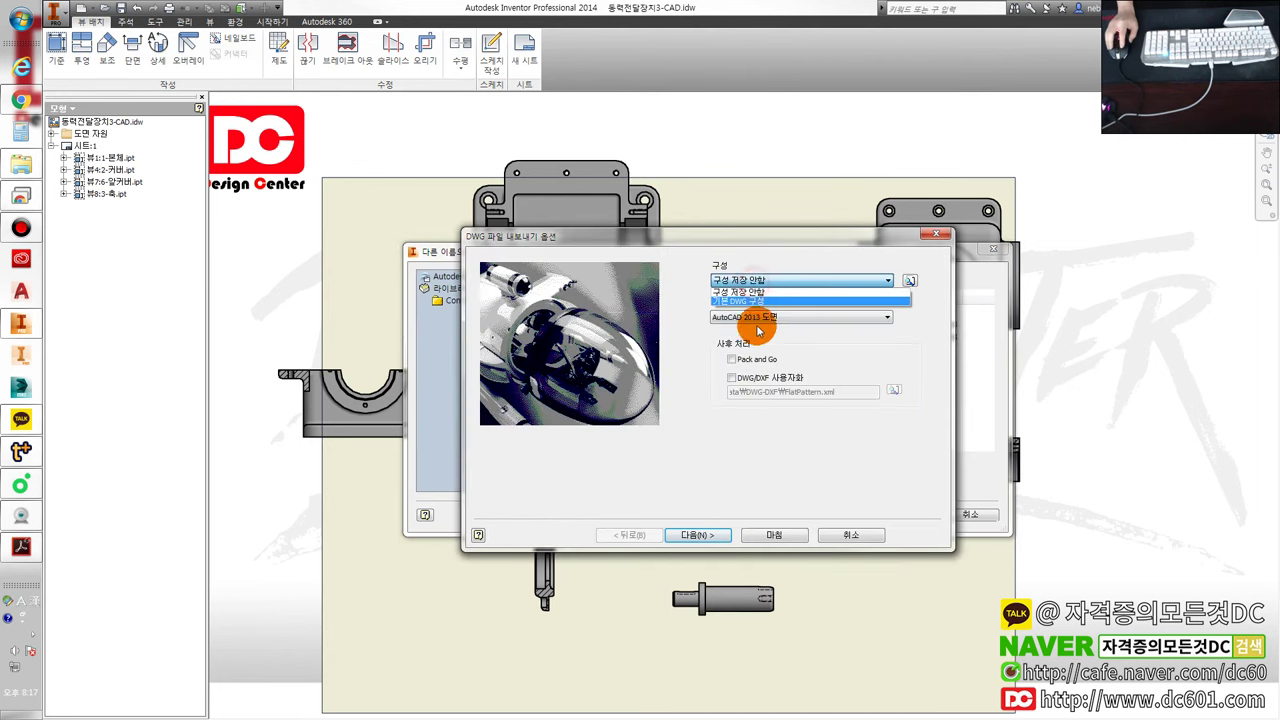
click(753, 302)
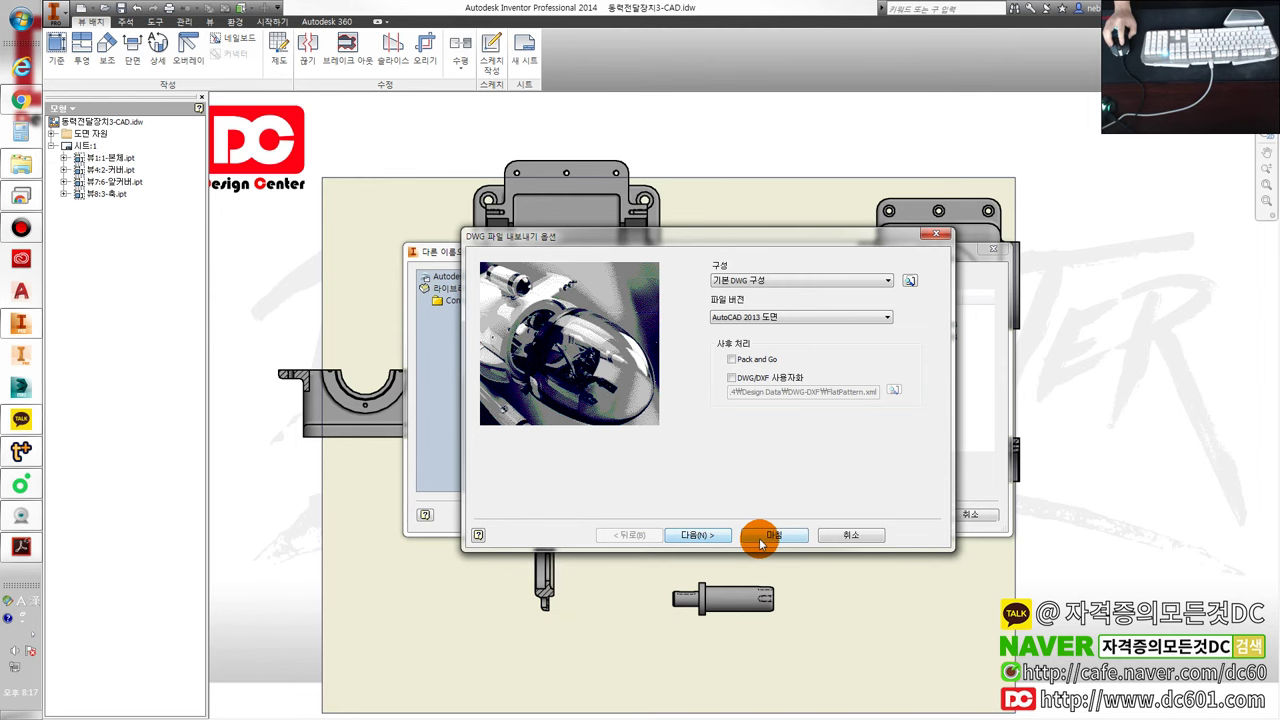
click(851, 535)
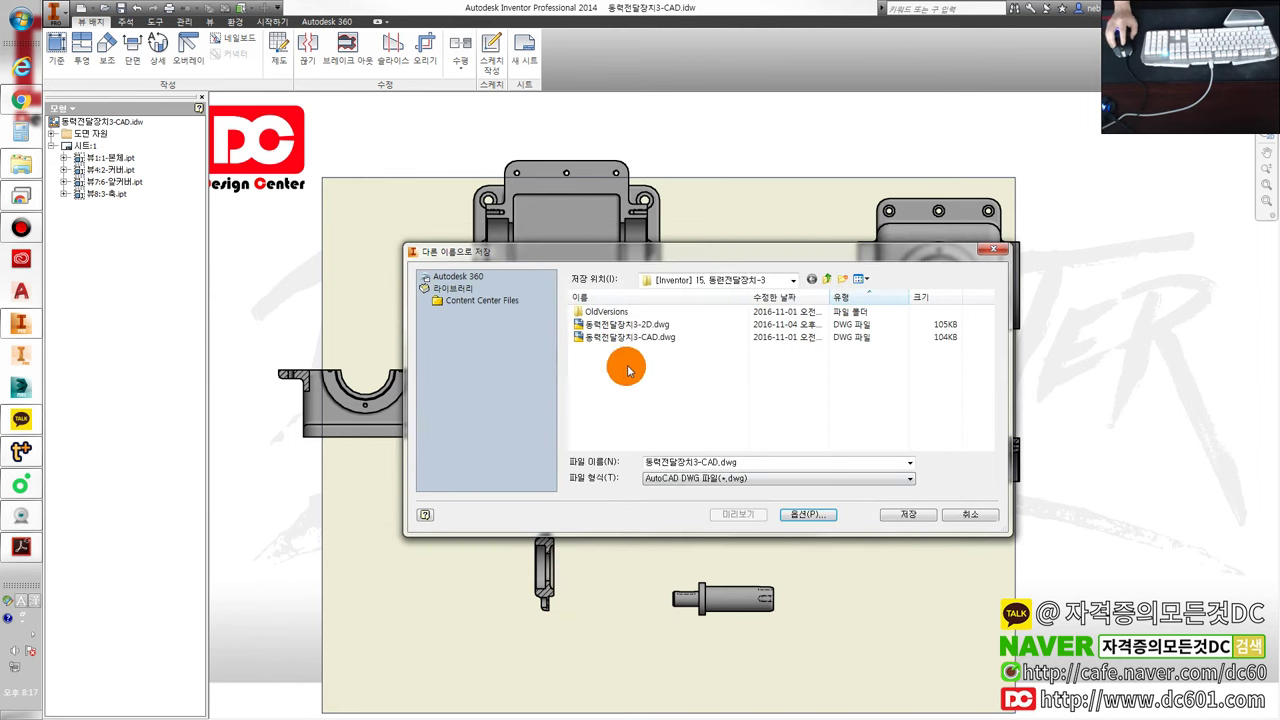
click(945, 514)
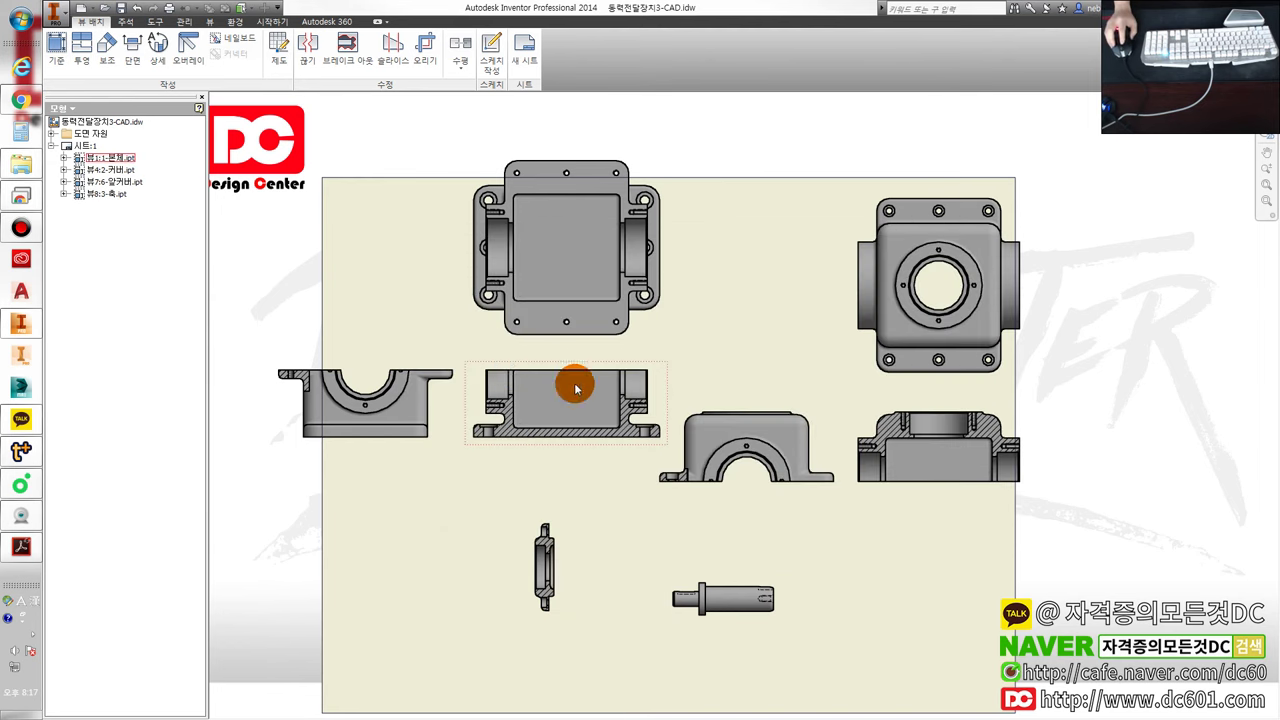